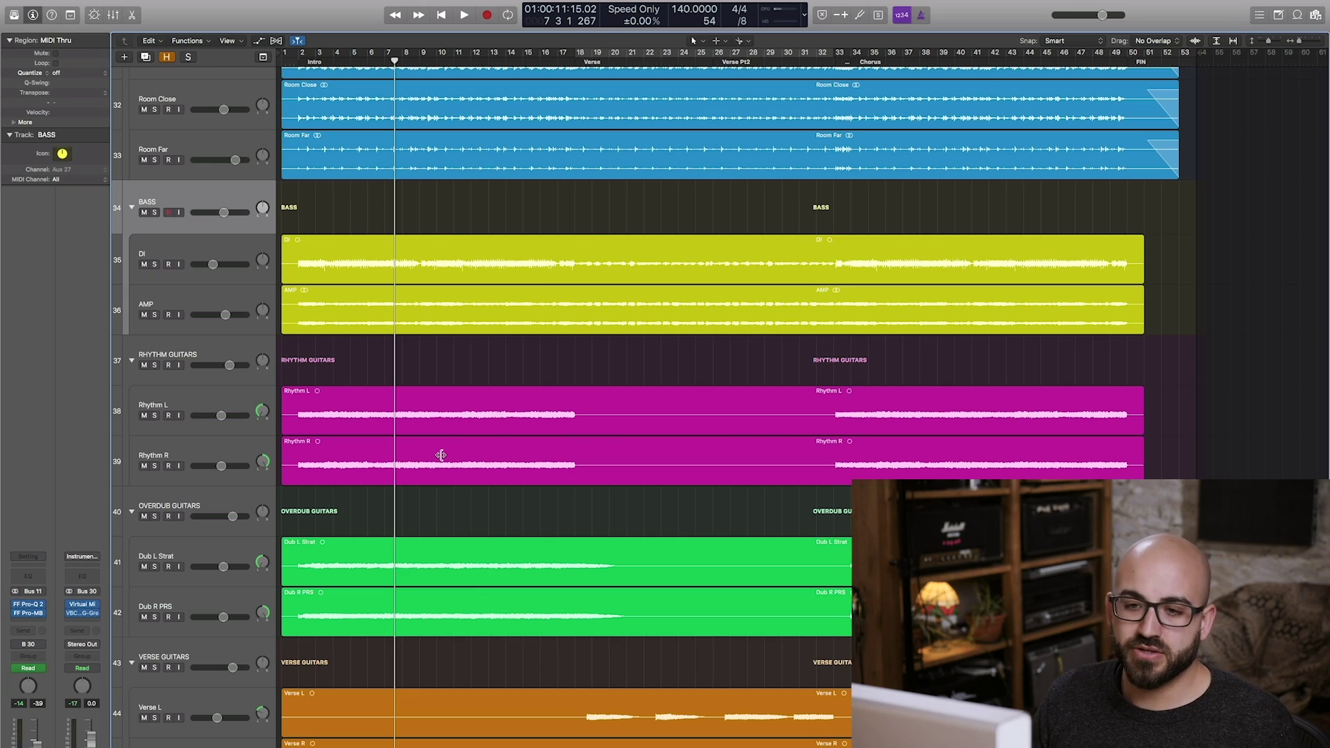
Step: Select the RHYTHM GUITARS folder, return the playhead to bar 2, and leave the folder unsoloed
click(155, 365)
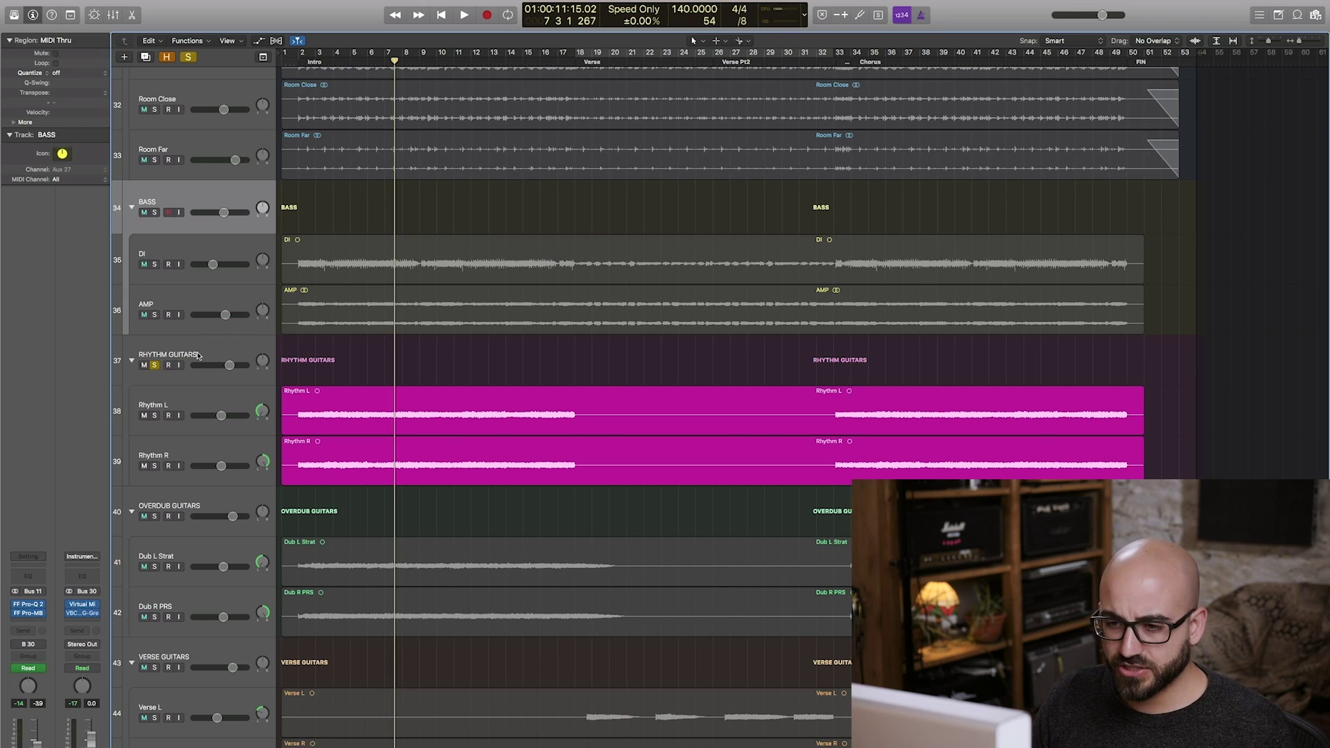
click(199, 355)
click(298, 64)
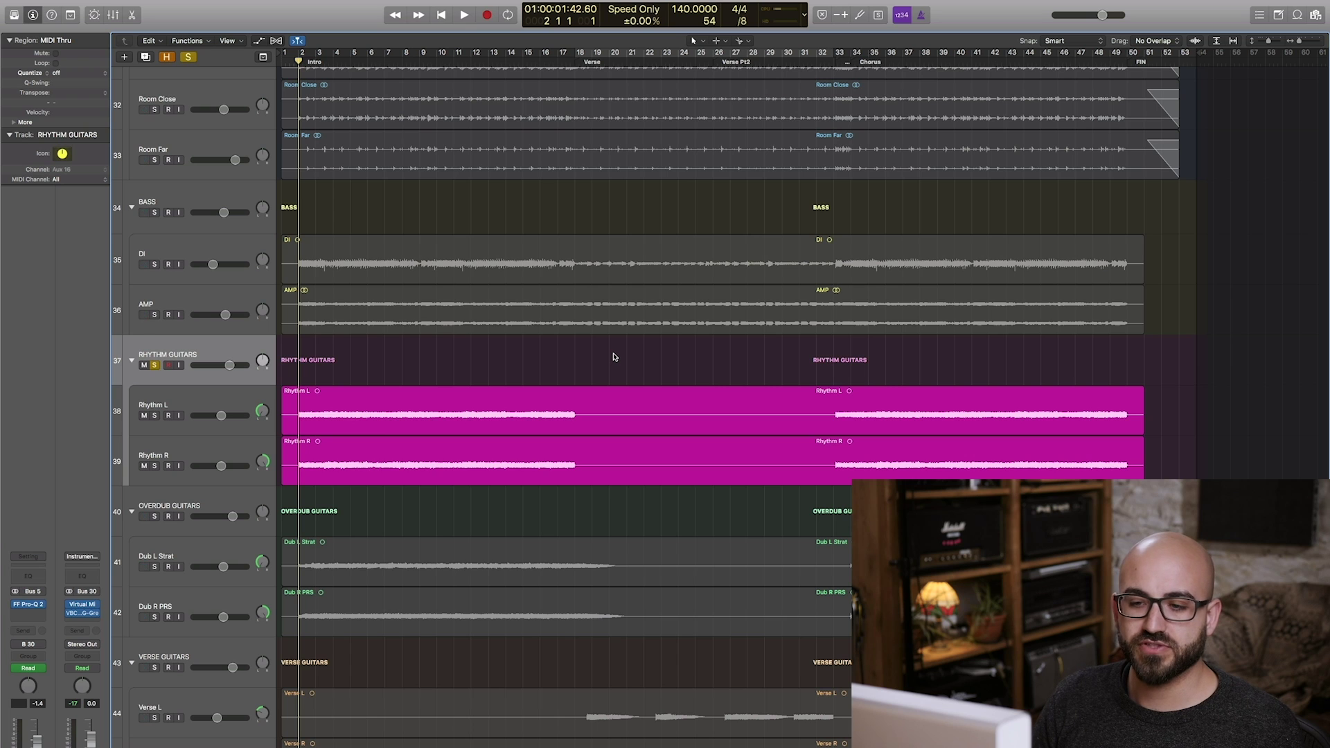
key(s)
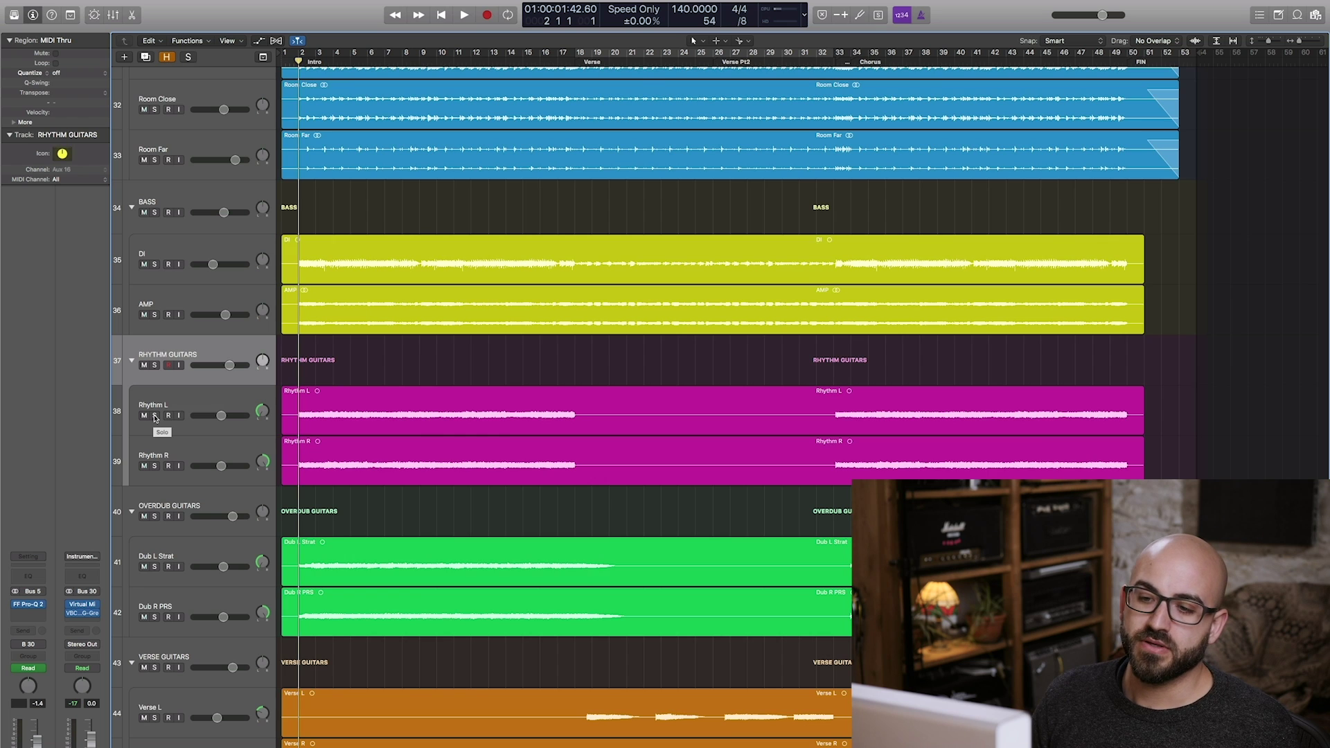
Step: Solo Rhythm L and Rhythm R and bring up the RHYTHM GUITARS FF Pro-Q 2 EQ
click(155, 417)
click(155, 467)
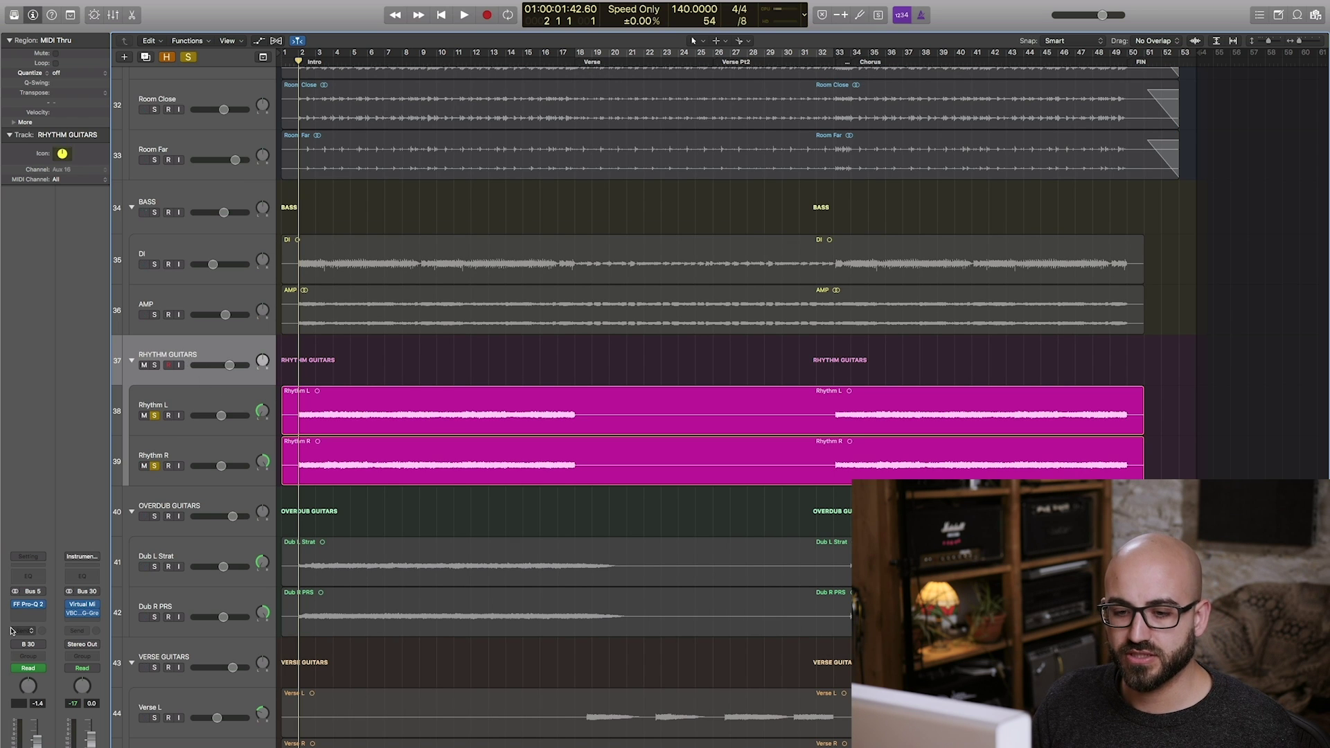
click(27, 604)
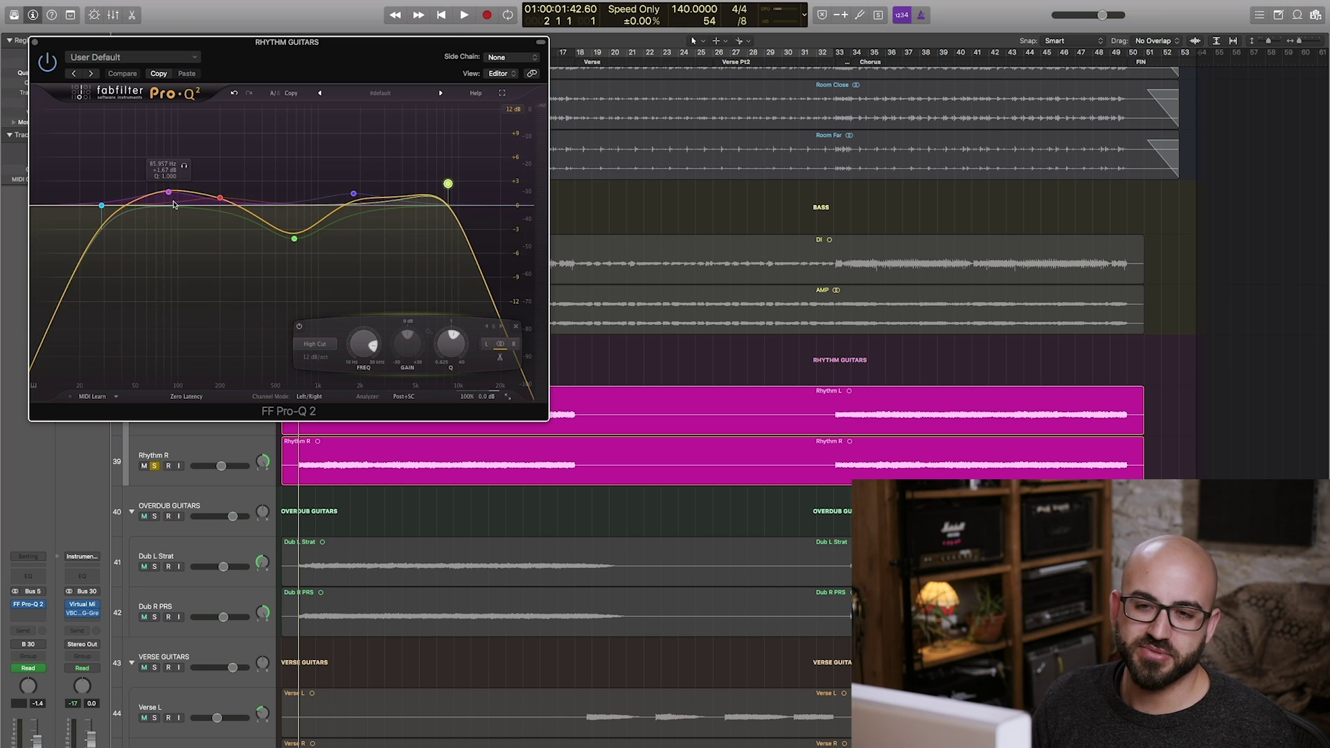
click(51, 65)
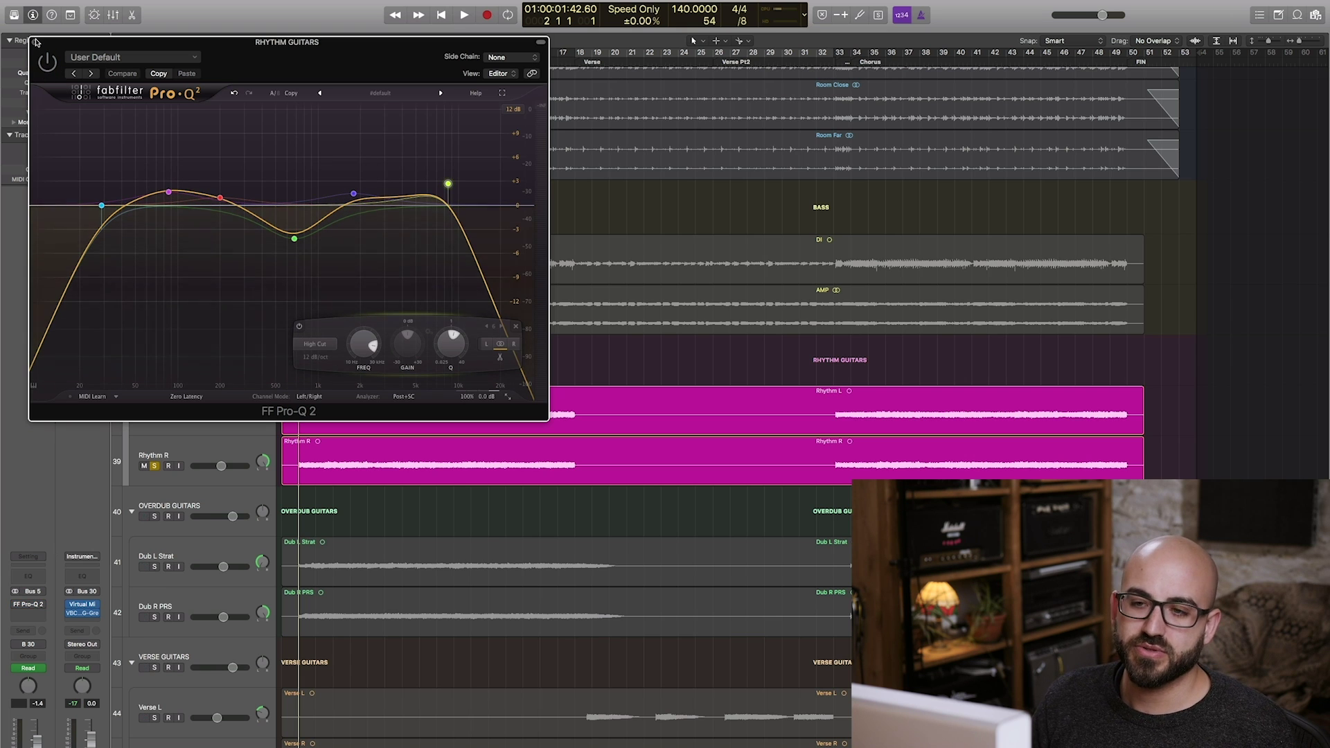
key(space)
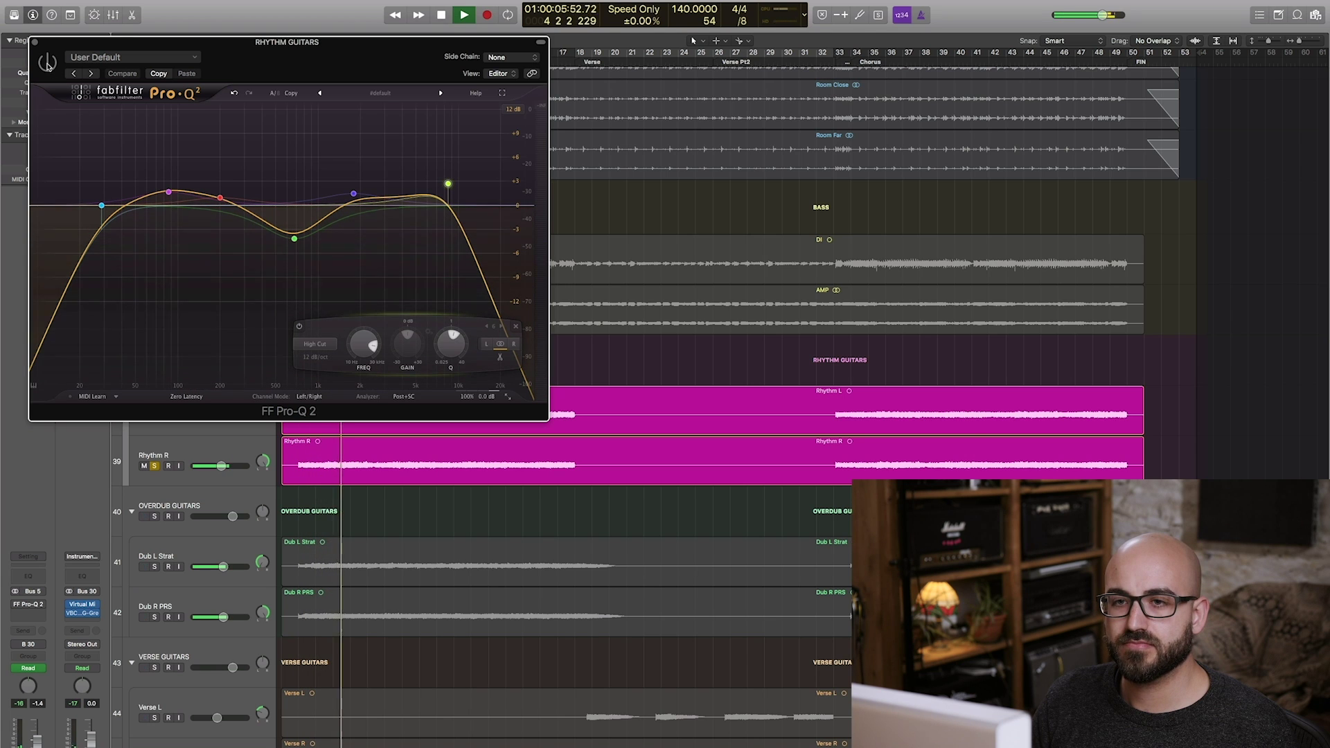
click(47, 63)
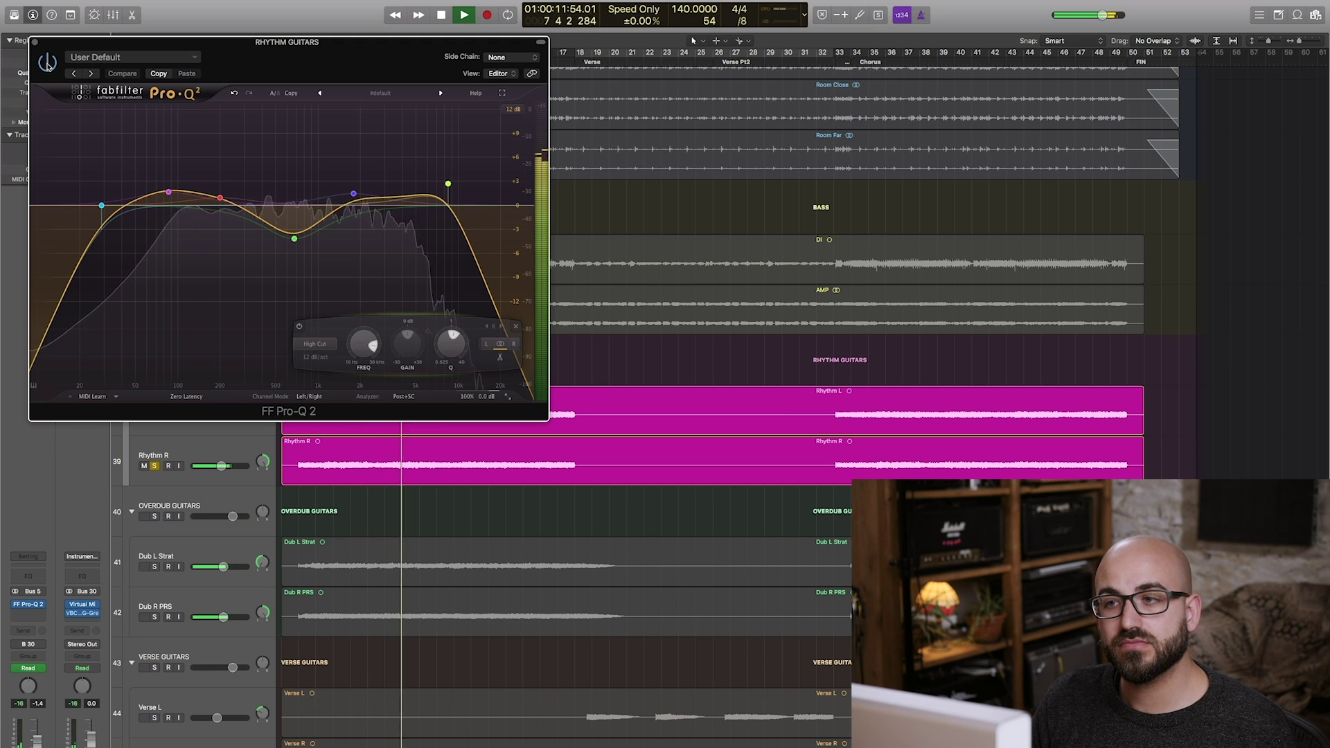
click(47, 64)
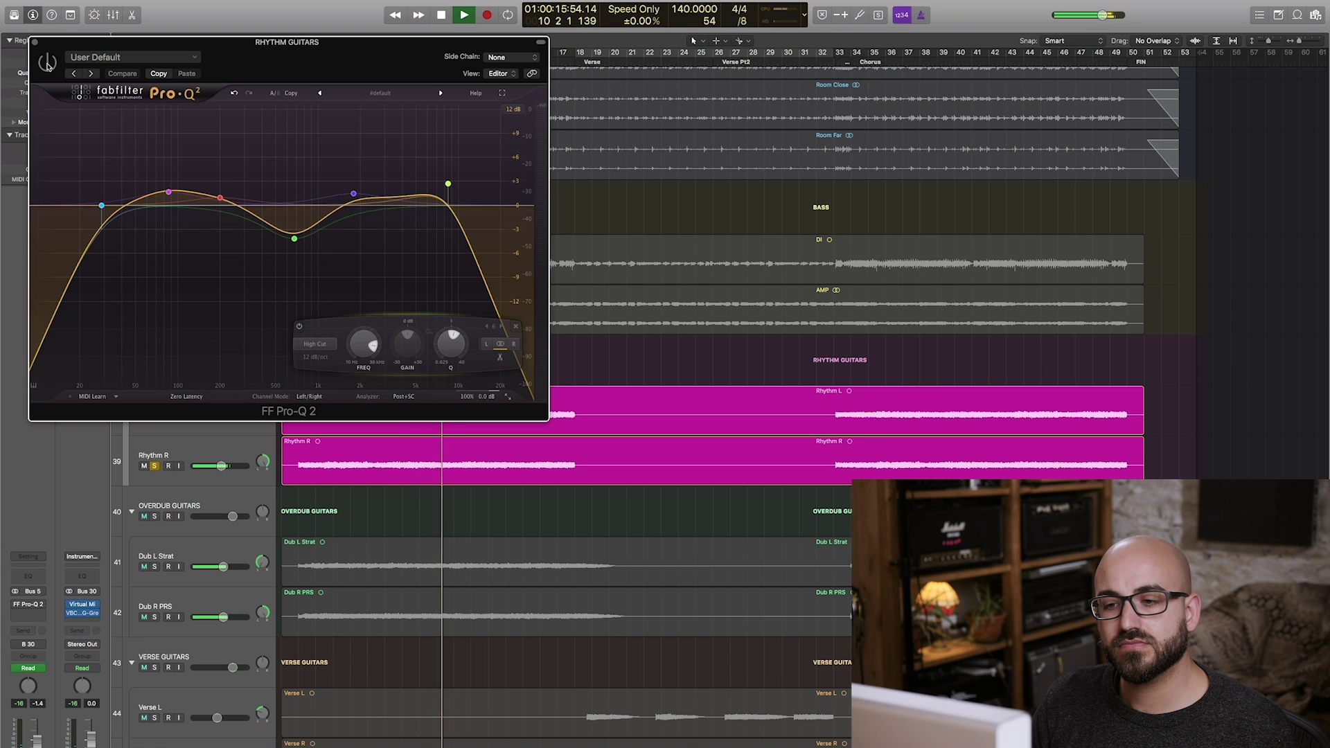
click(47, 63)
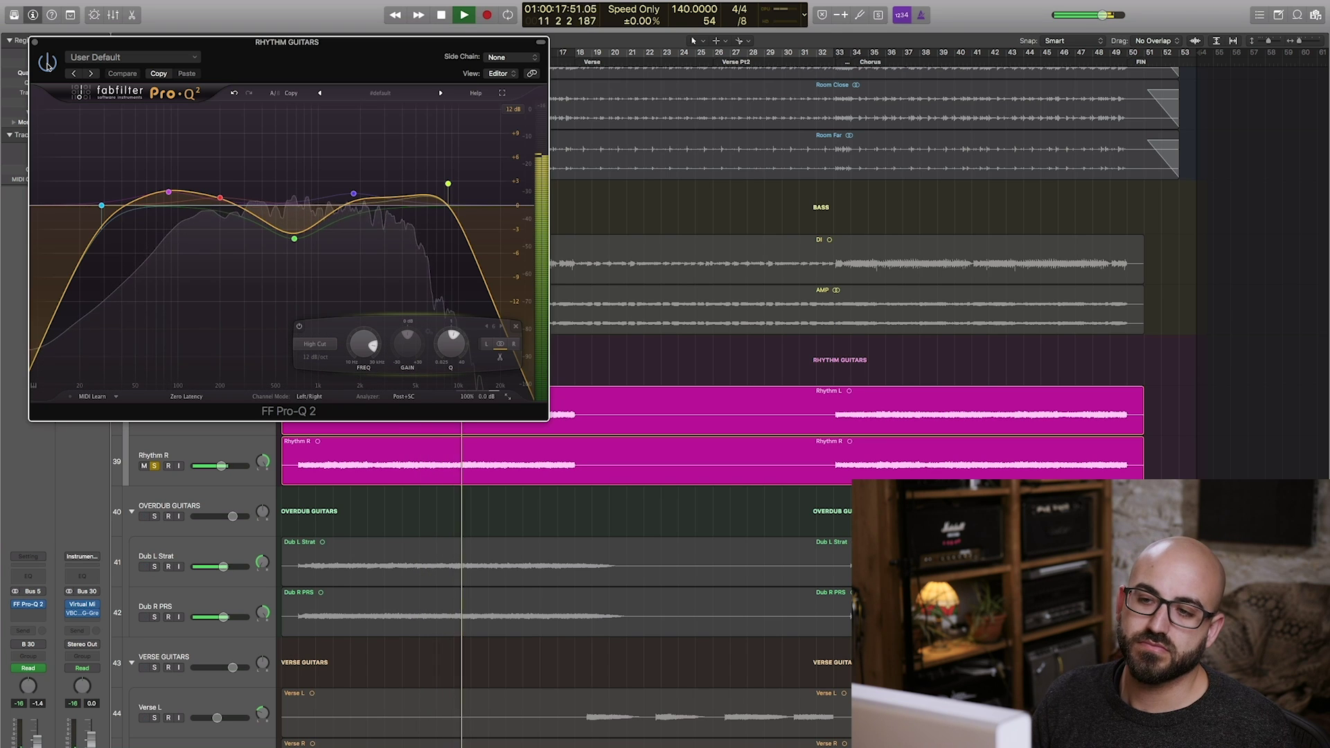
key(space)
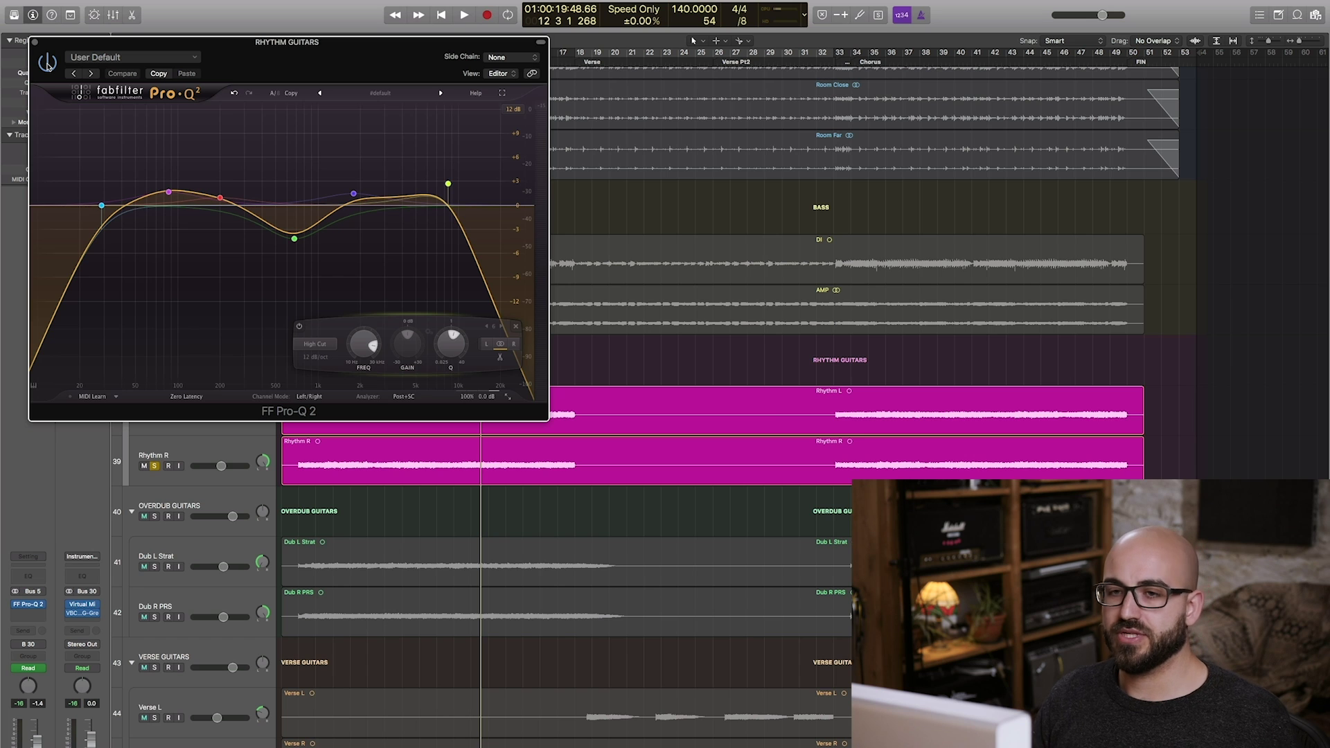
Step: Move the rhythm guitars' Pro-Q 2 window toward the centre of the screen
drag(102, 35, 589, 149)
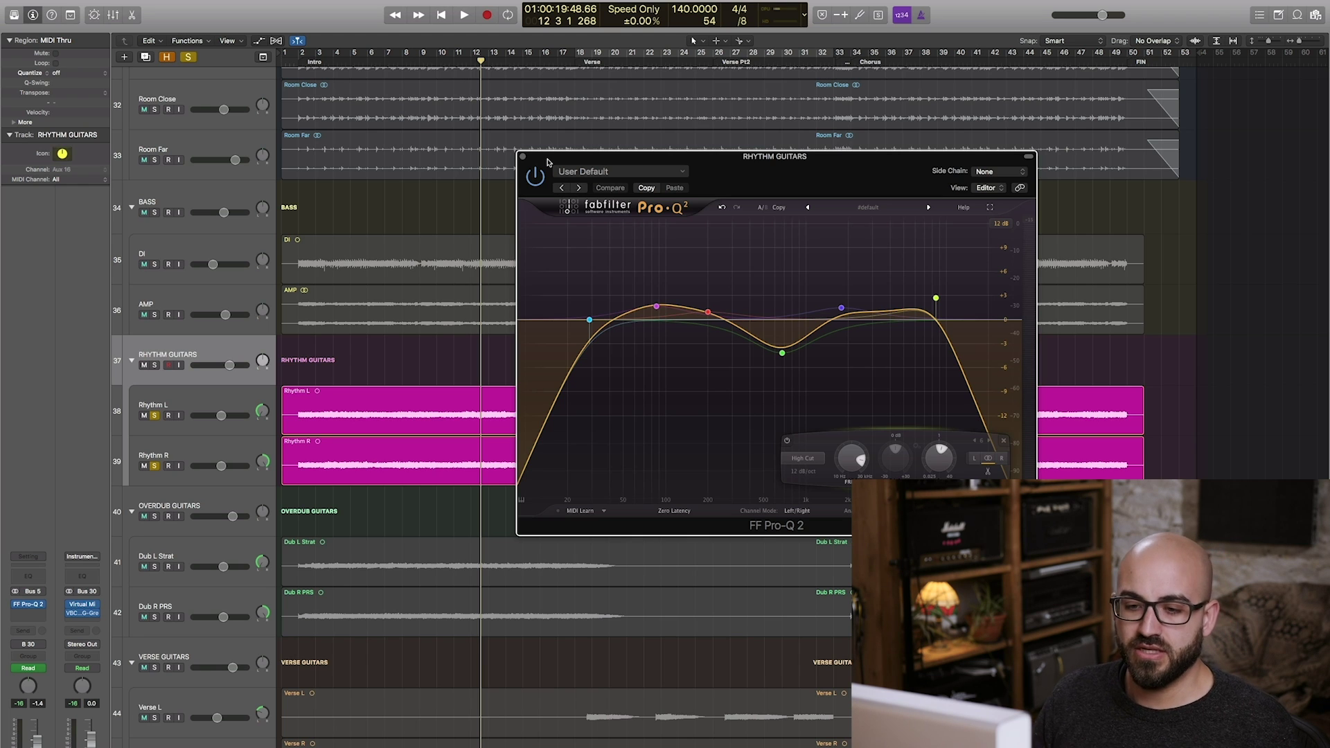
Step: Close the rhythm EQ, unsolo Rhythm L and R, cycle bars 2–19, and open OVERDUB GUITARS' Pro-Q 2
click(523, 156)
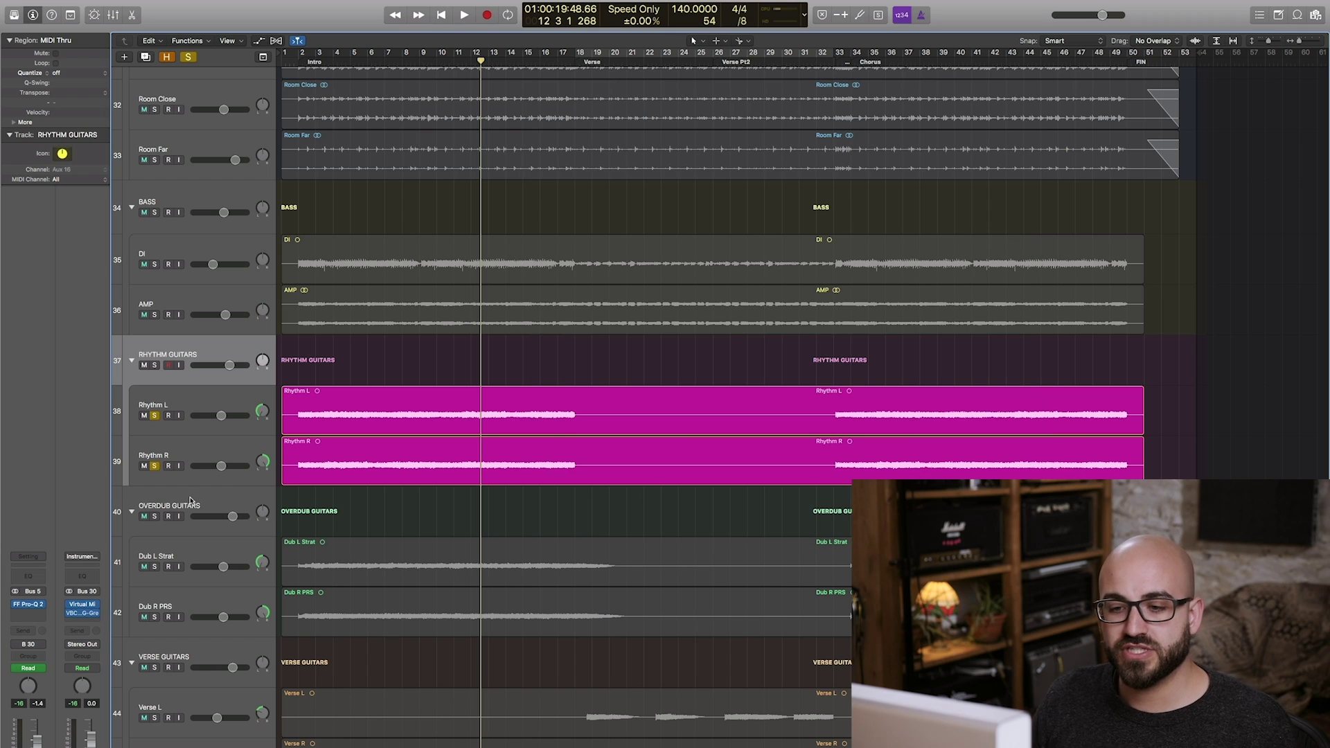
click(167, 520)
click(154, 416)
click(154, 466)
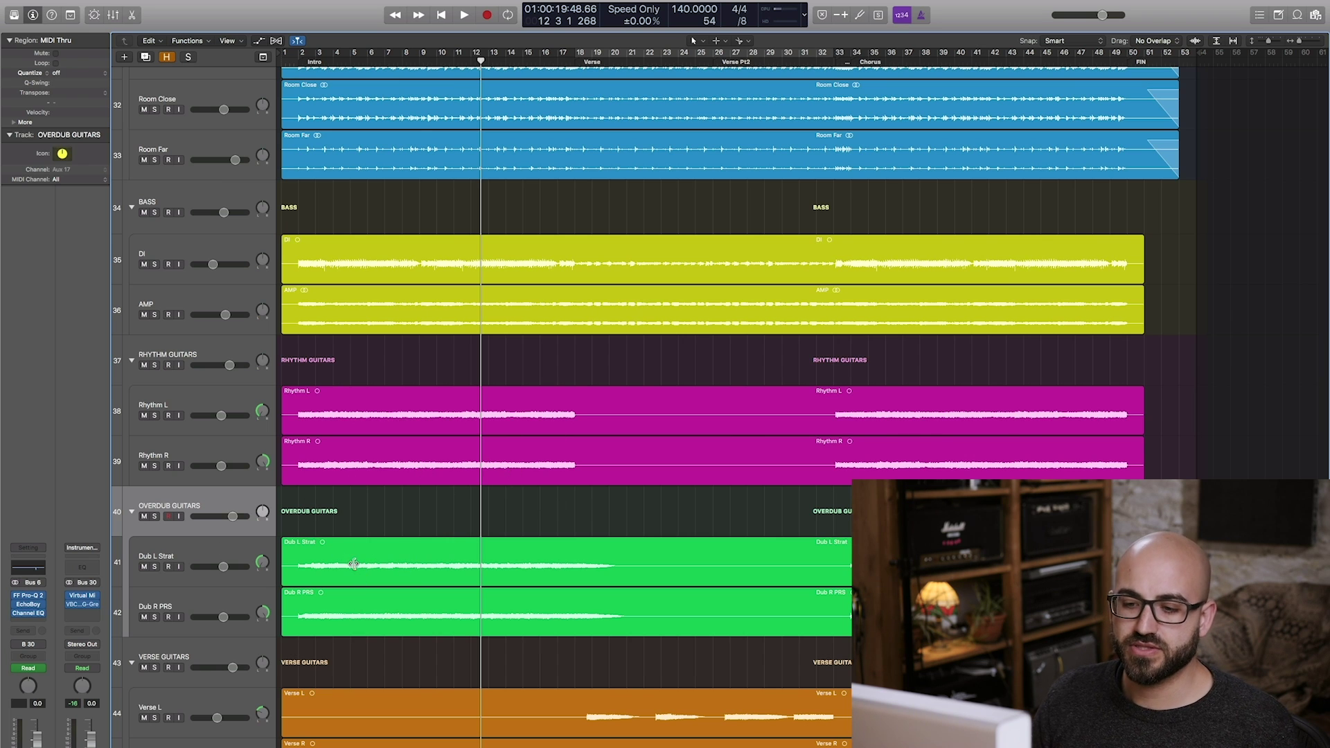
drag(302, 52, 589, 79)
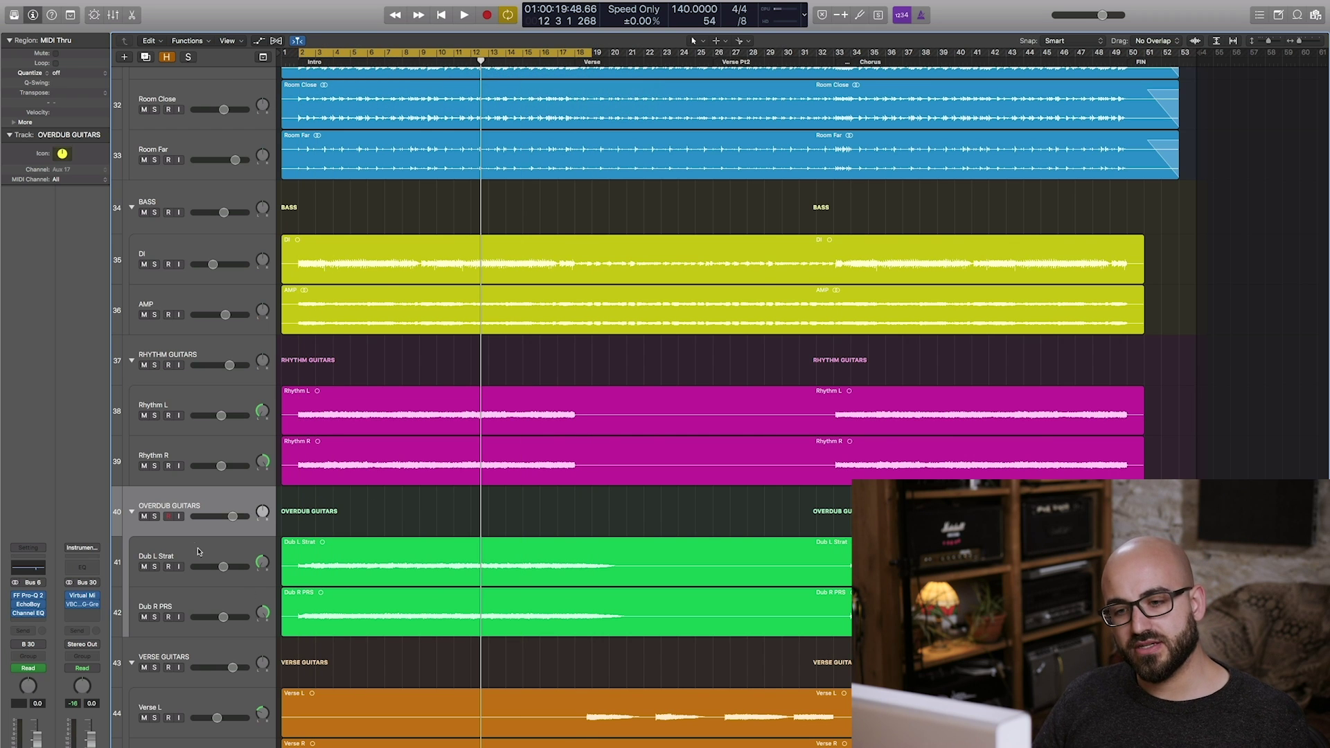
click(28, 595)
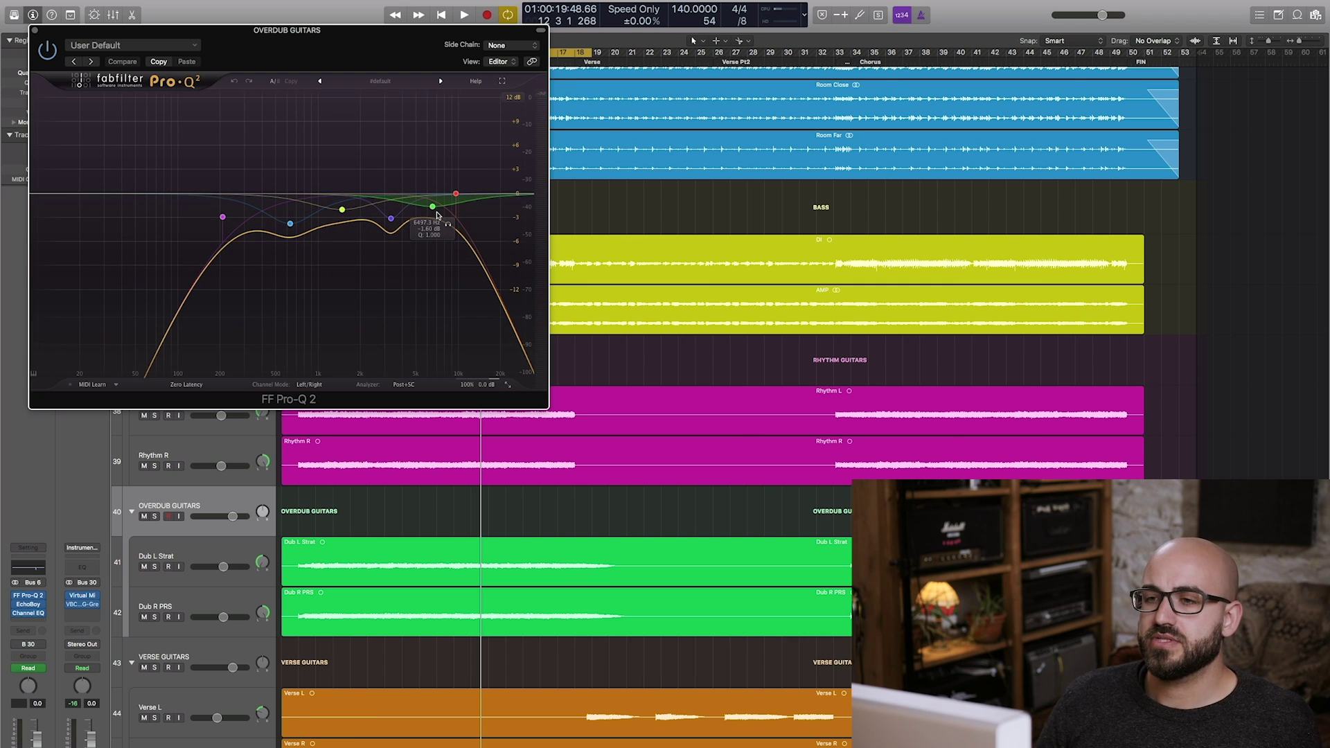
Step: Check the Pro-Q 2 band node values, then solo the OVERDUB GUITARS folder
scroll(436, 215, up, 2)
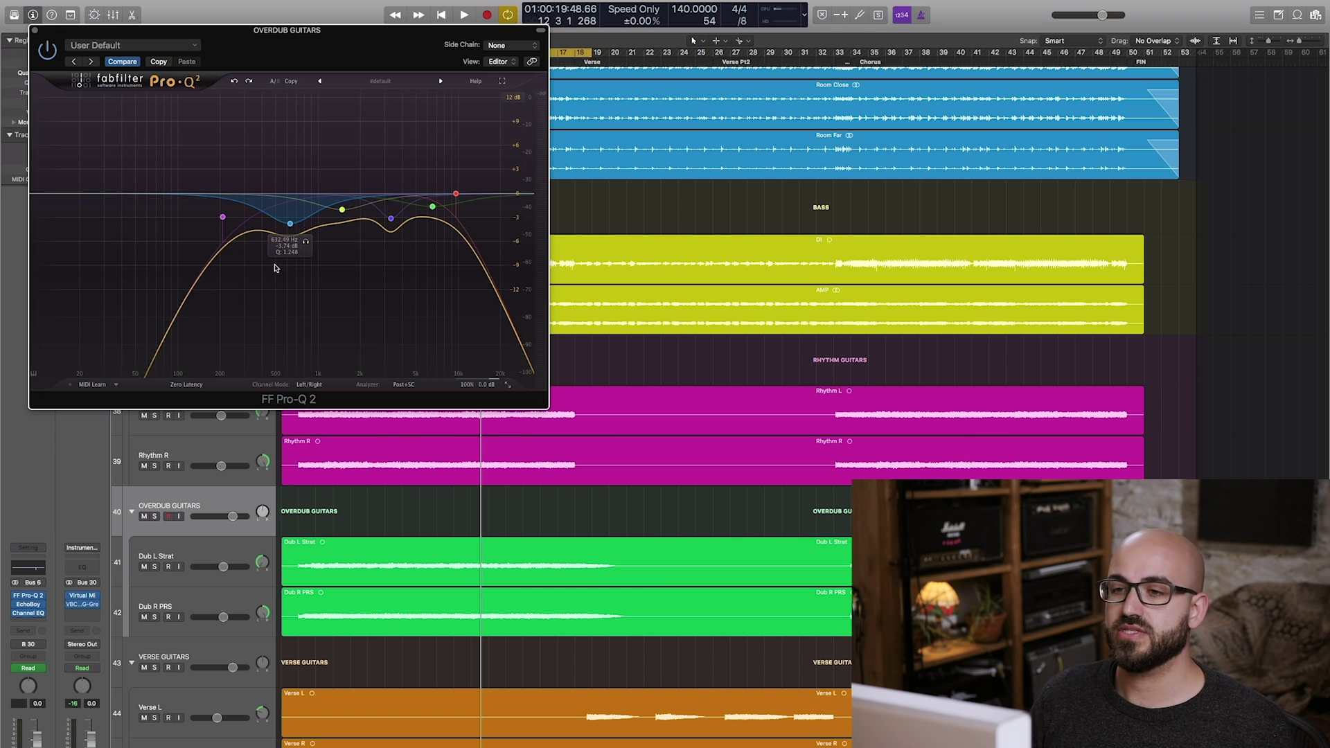
mouse_move(433, 209)
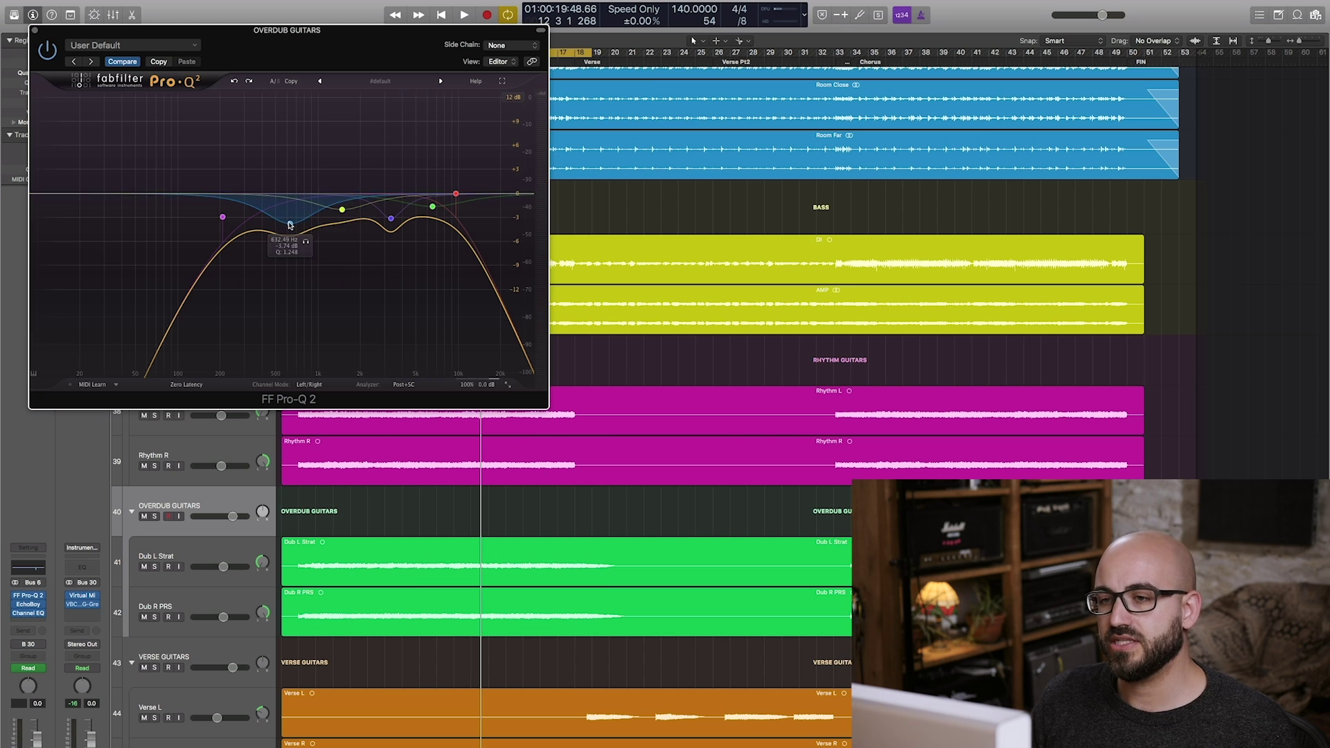
mouse_move(393, 220)
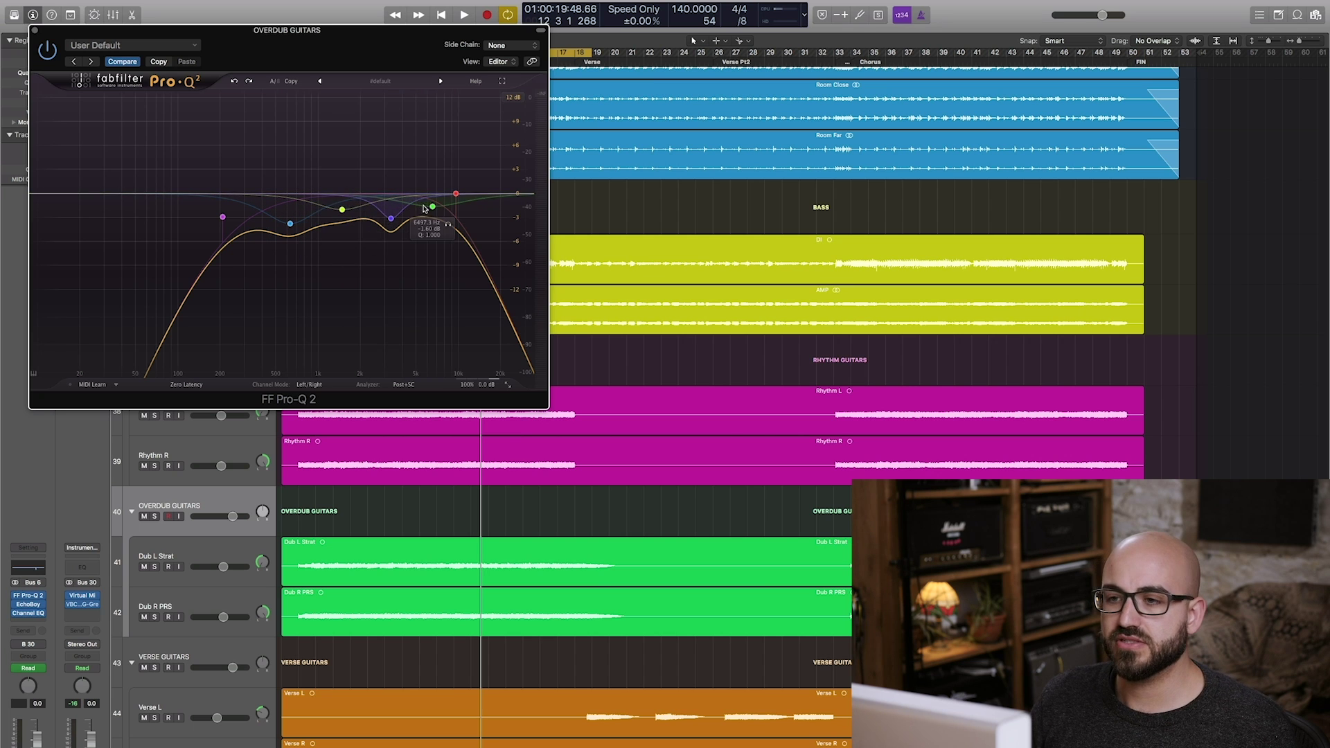
mouse_move(330, 211)
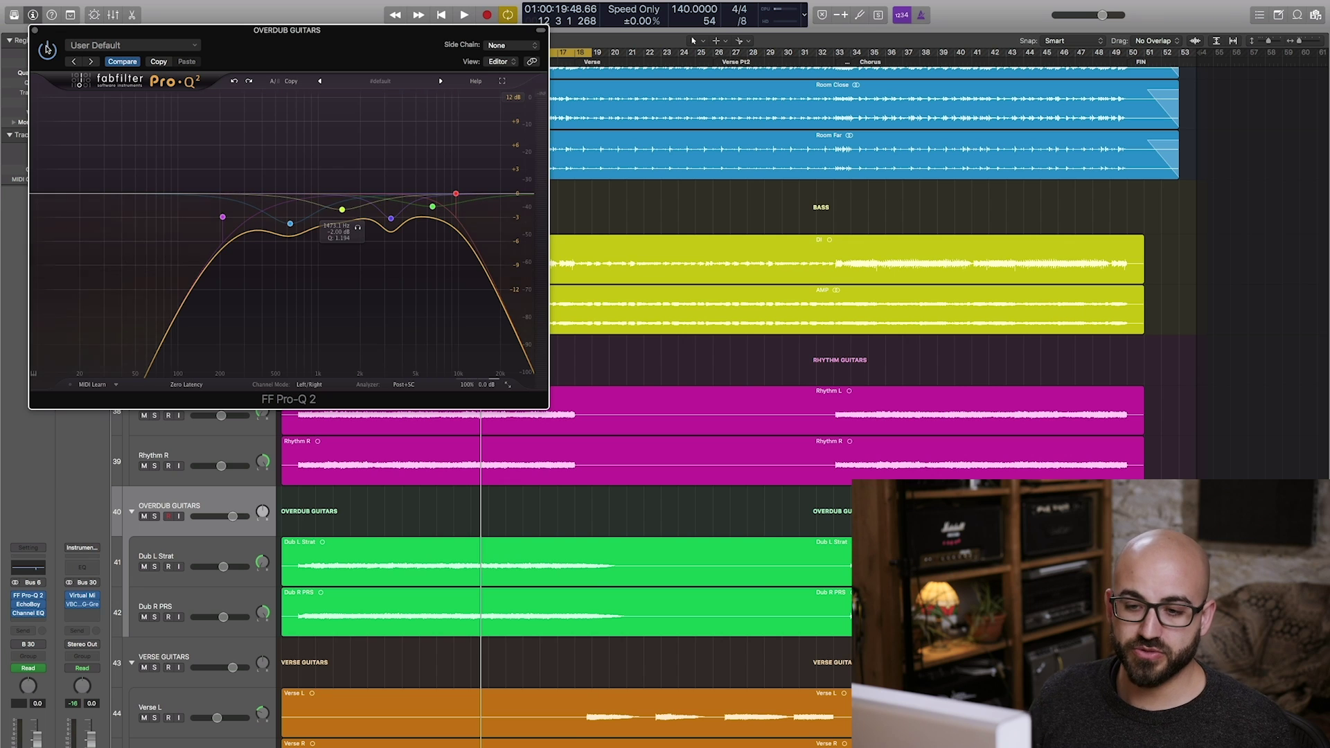
click(155, 517)
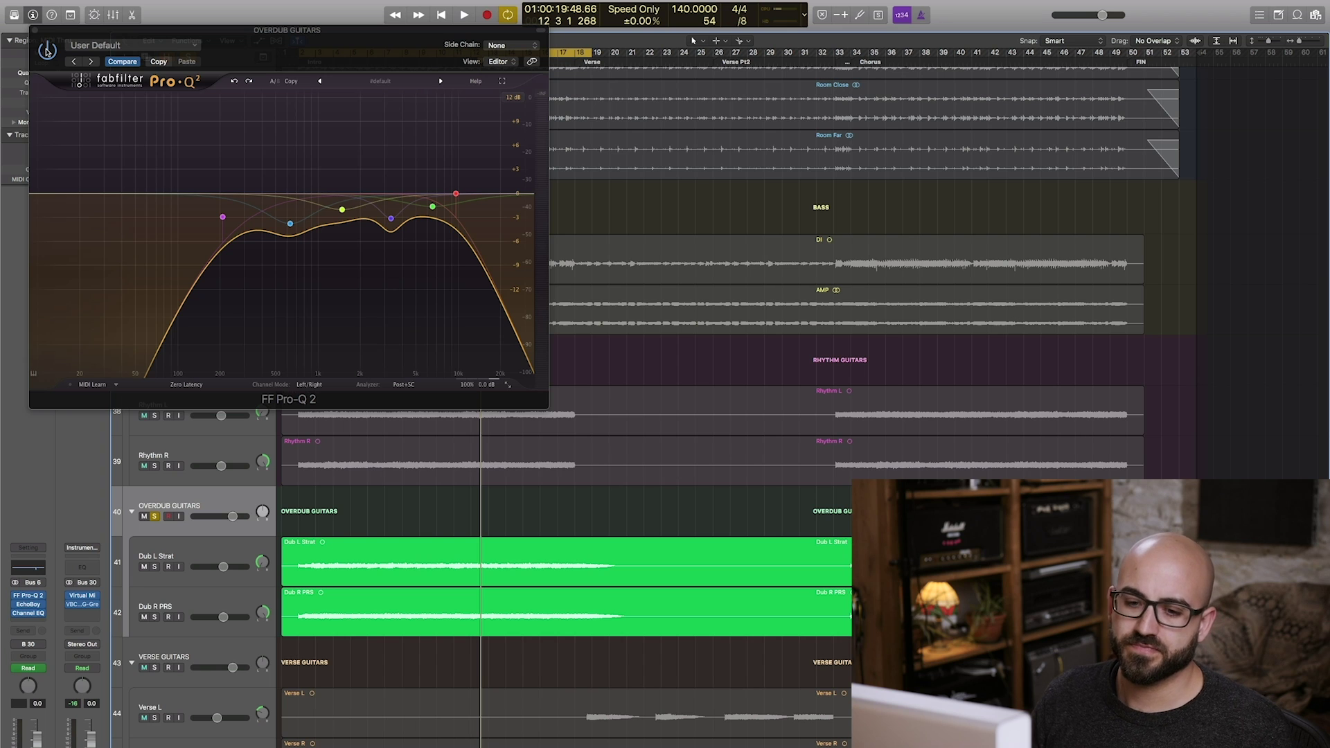
click(47, 50)
key(space)
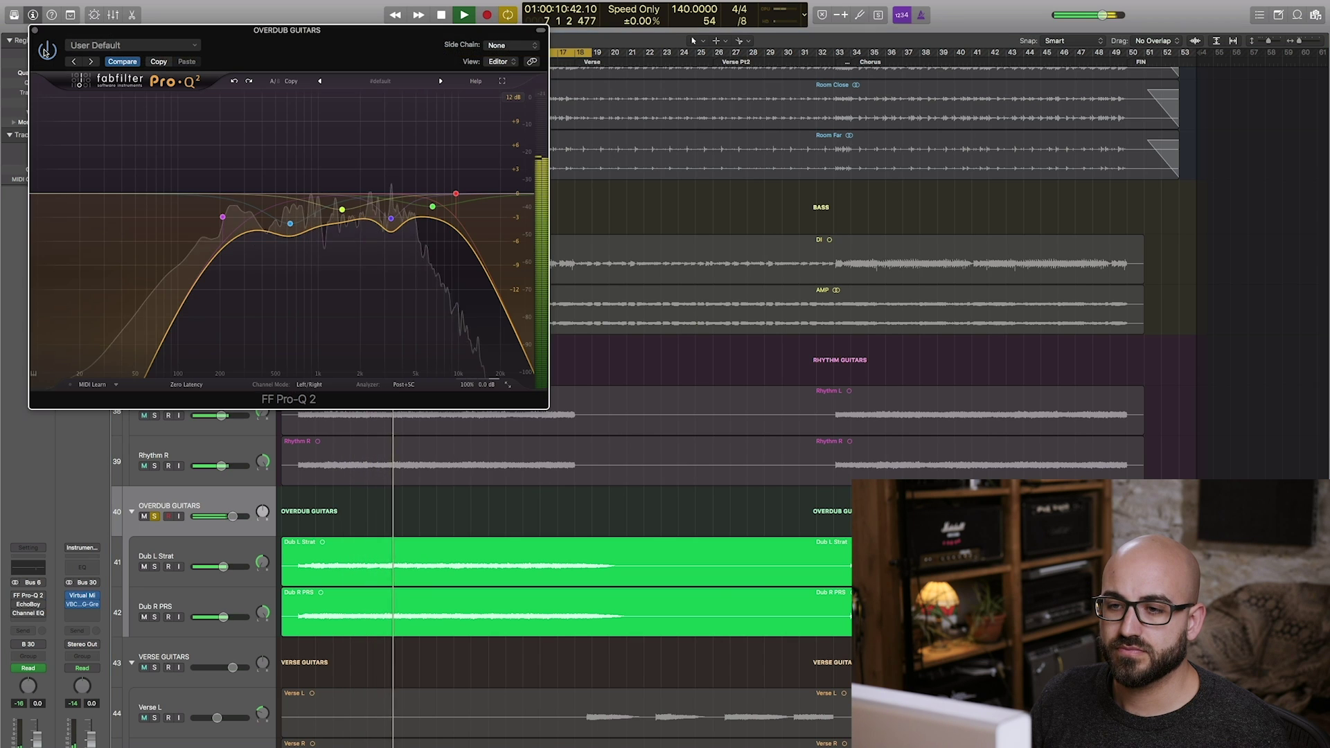
click(45, 52)
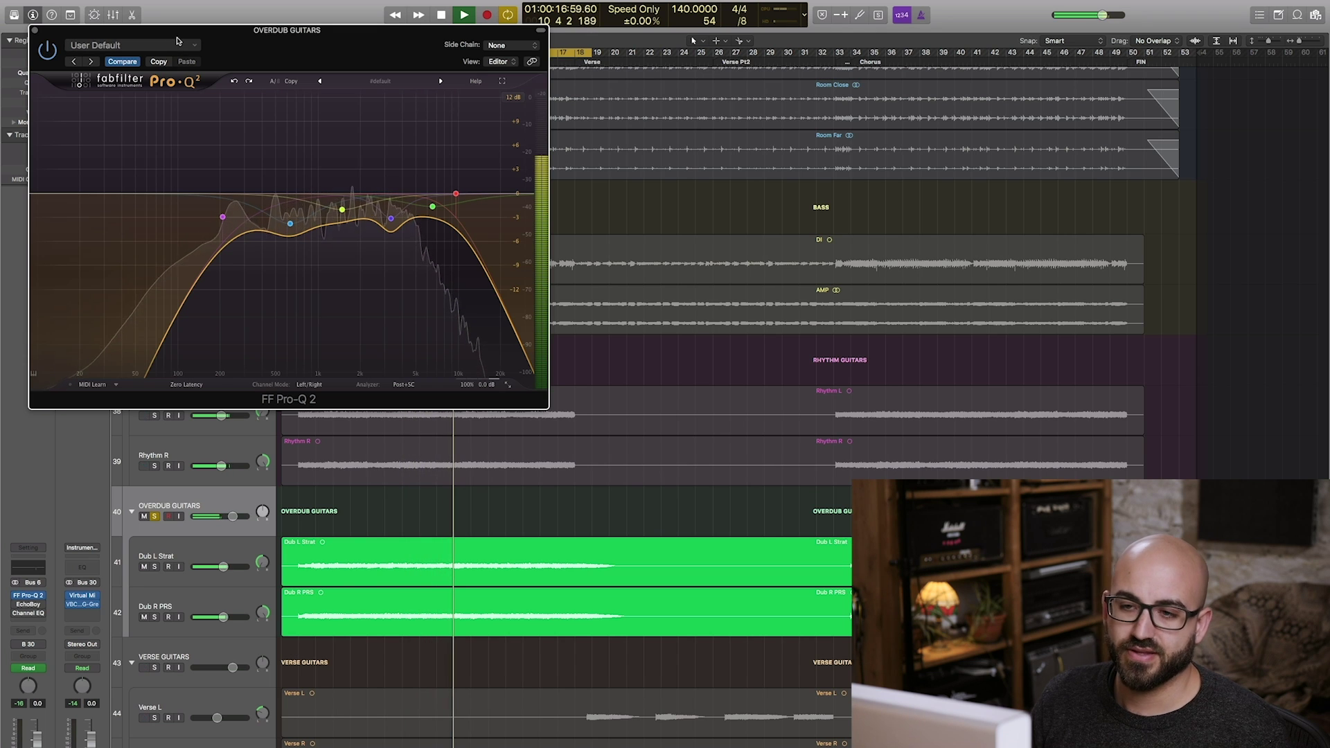
key(space)
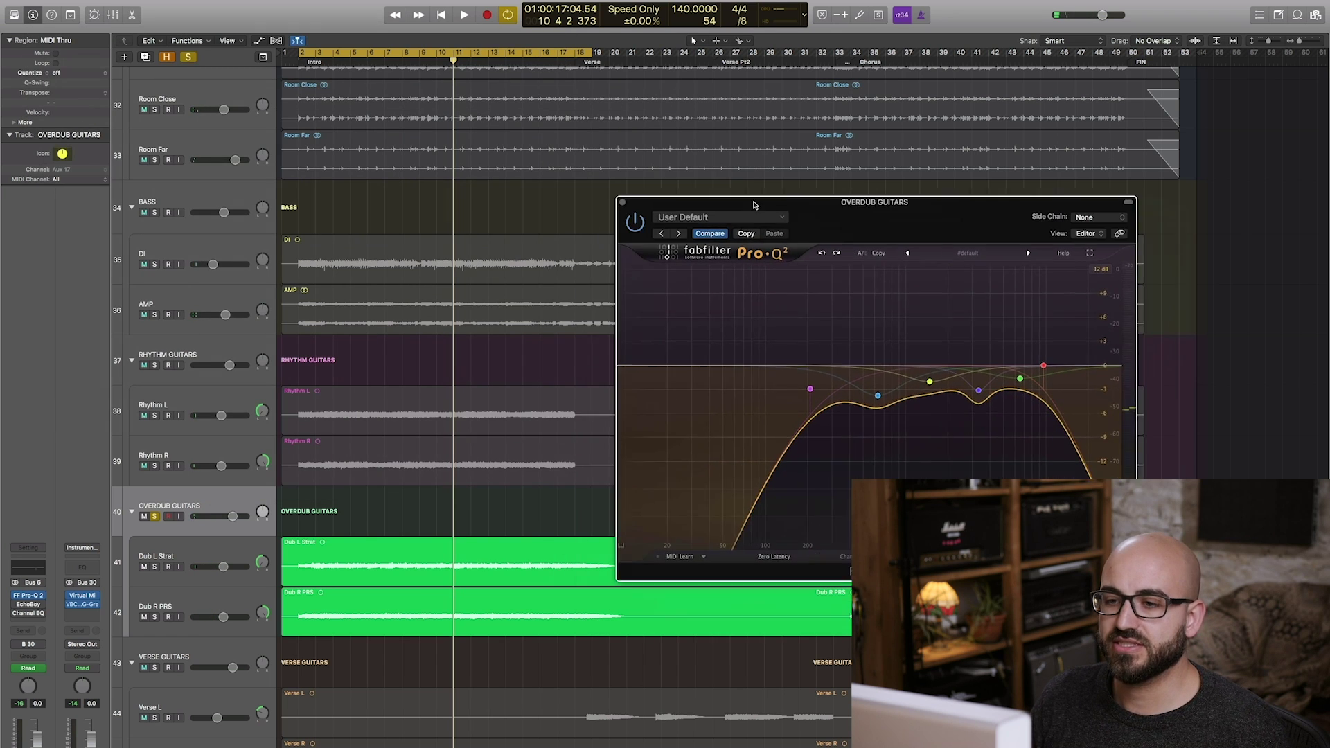
Step: Select the RHYTHM GUITARS track and its regions, then play the loop from its start
click(159, 360)
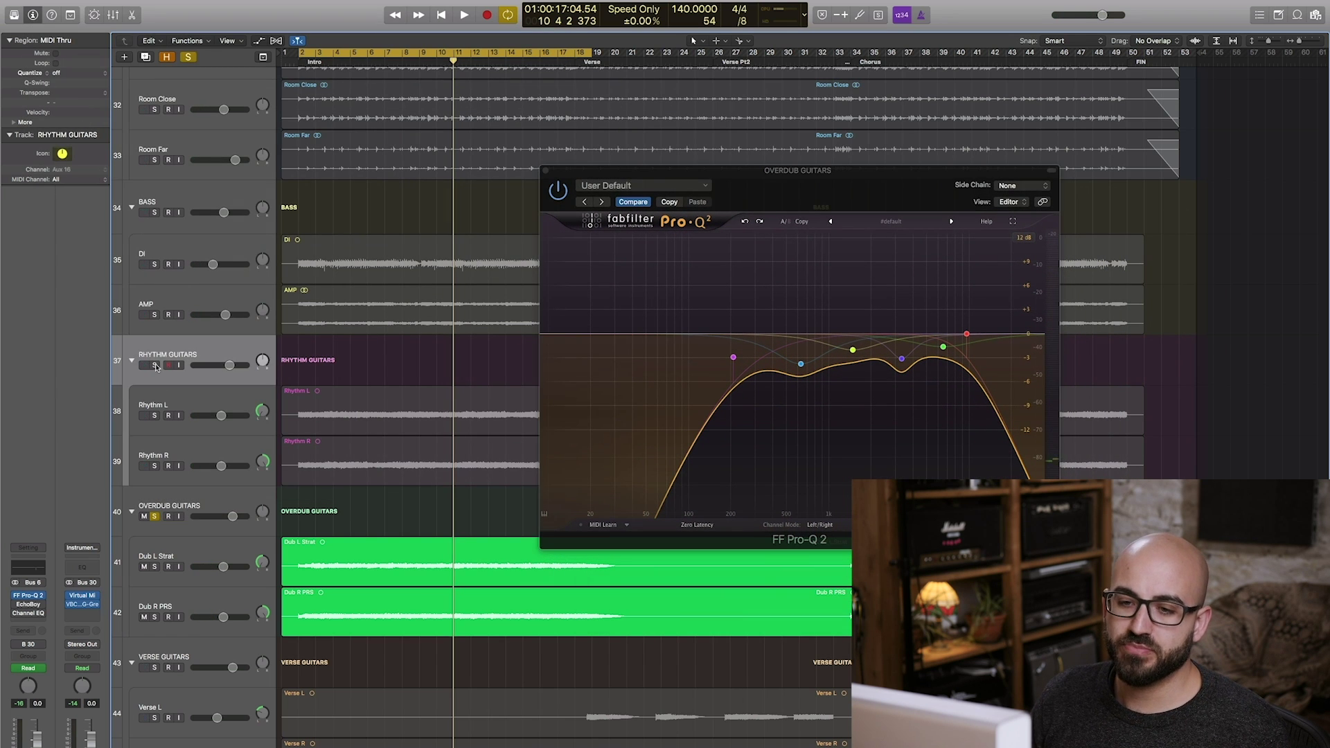
click(166, 368)
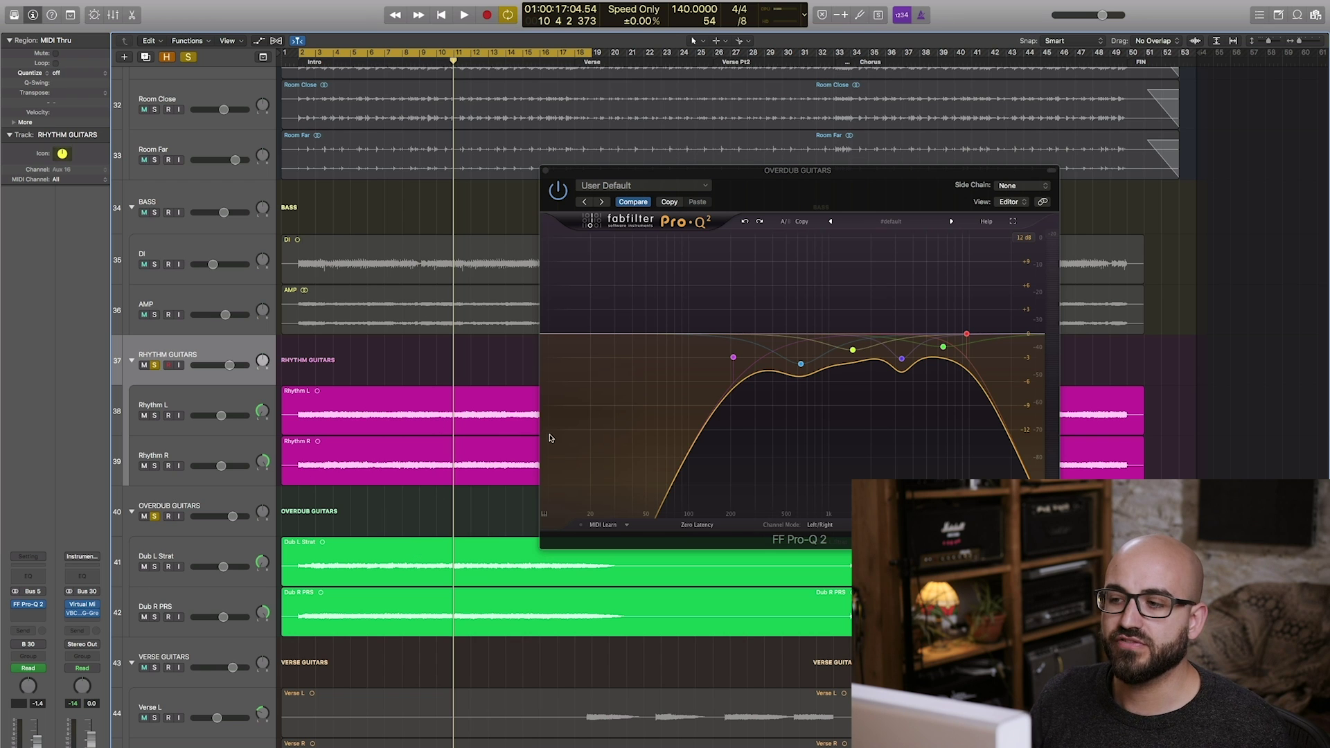
scroll(281, 512, up, 2)
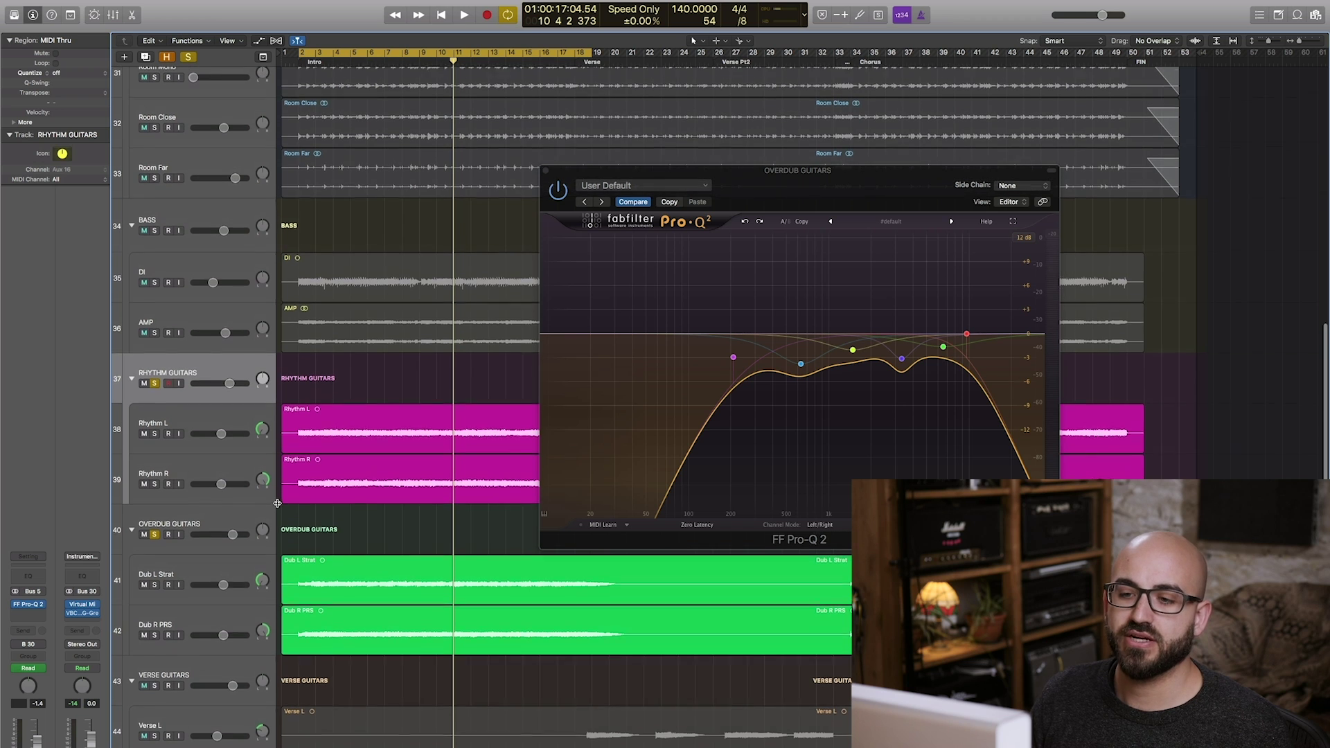
scroll(279, 503, up, 2)
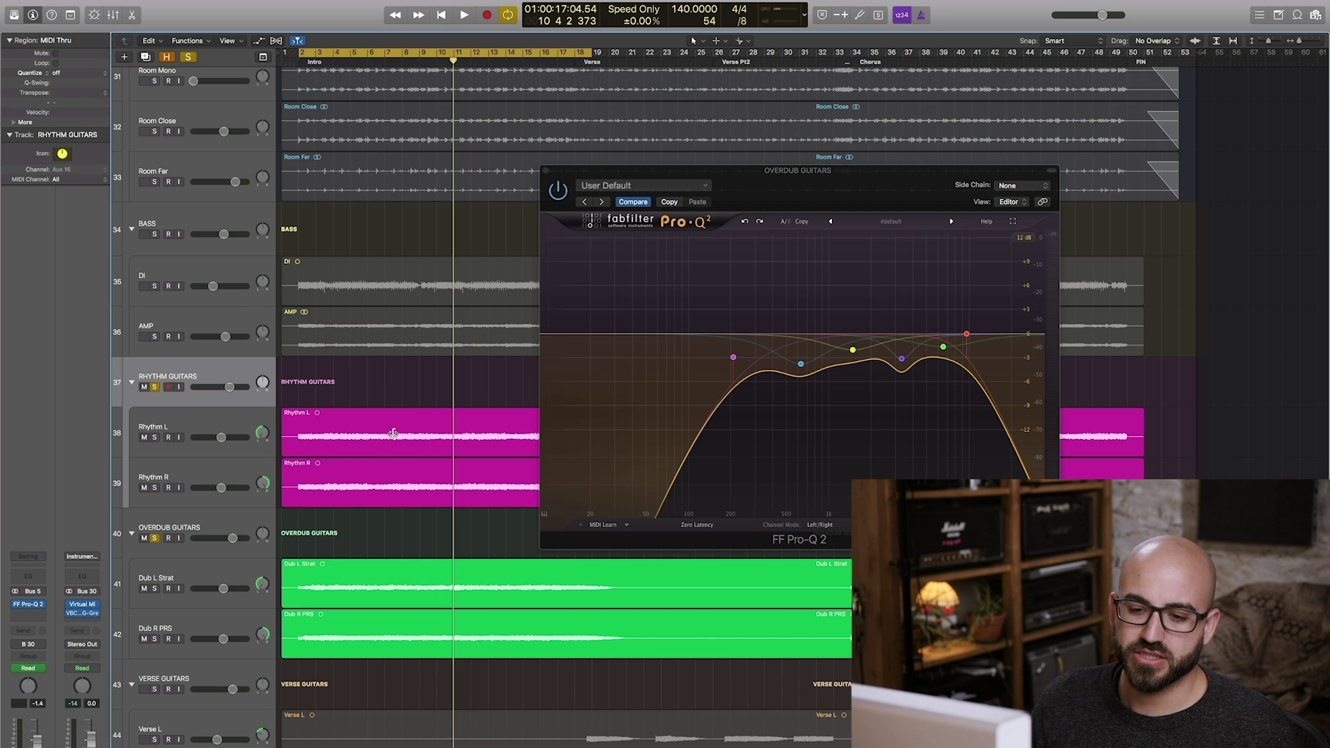
key(Return)
key(space)
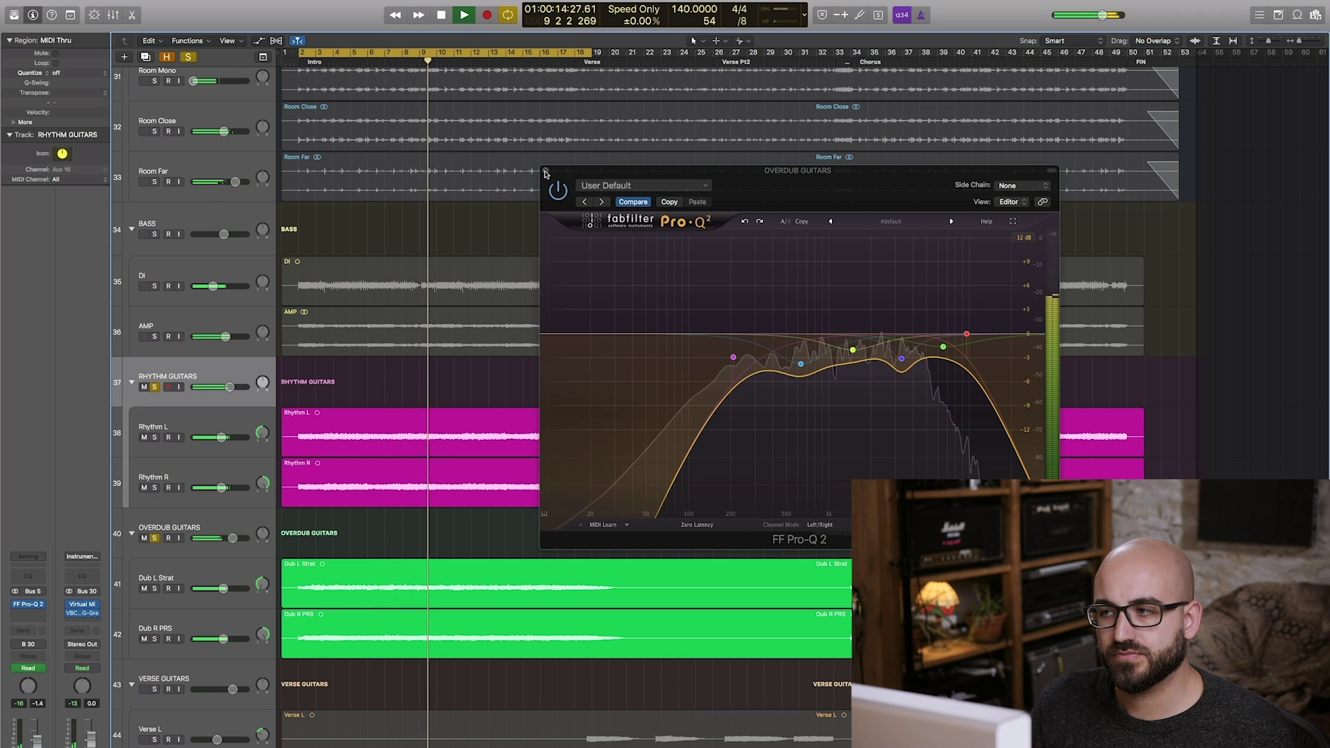
key(space)
Step: Close Pro-Q 2, unsolo RHYTHM GUITARS, and insert EchoBoy on the OVERDUB GUITARS bus
click(545, 172)
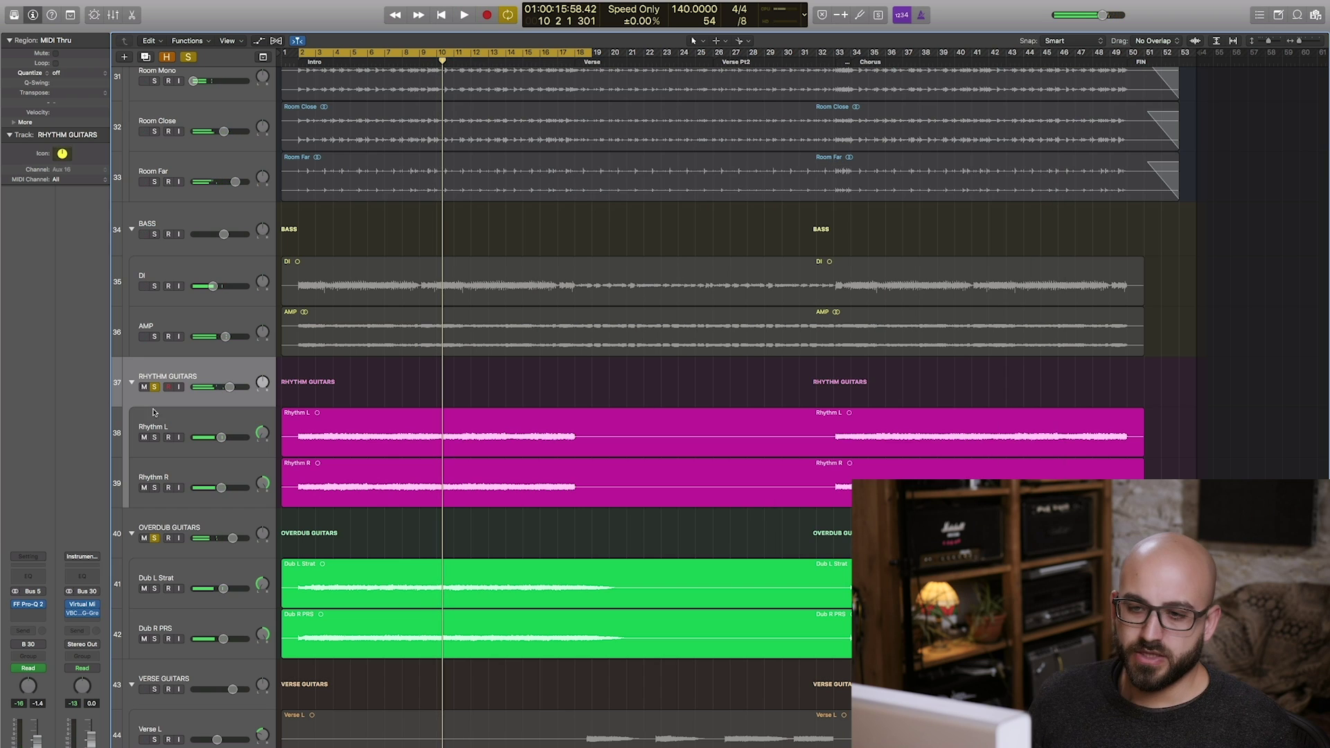
click(155, 386)
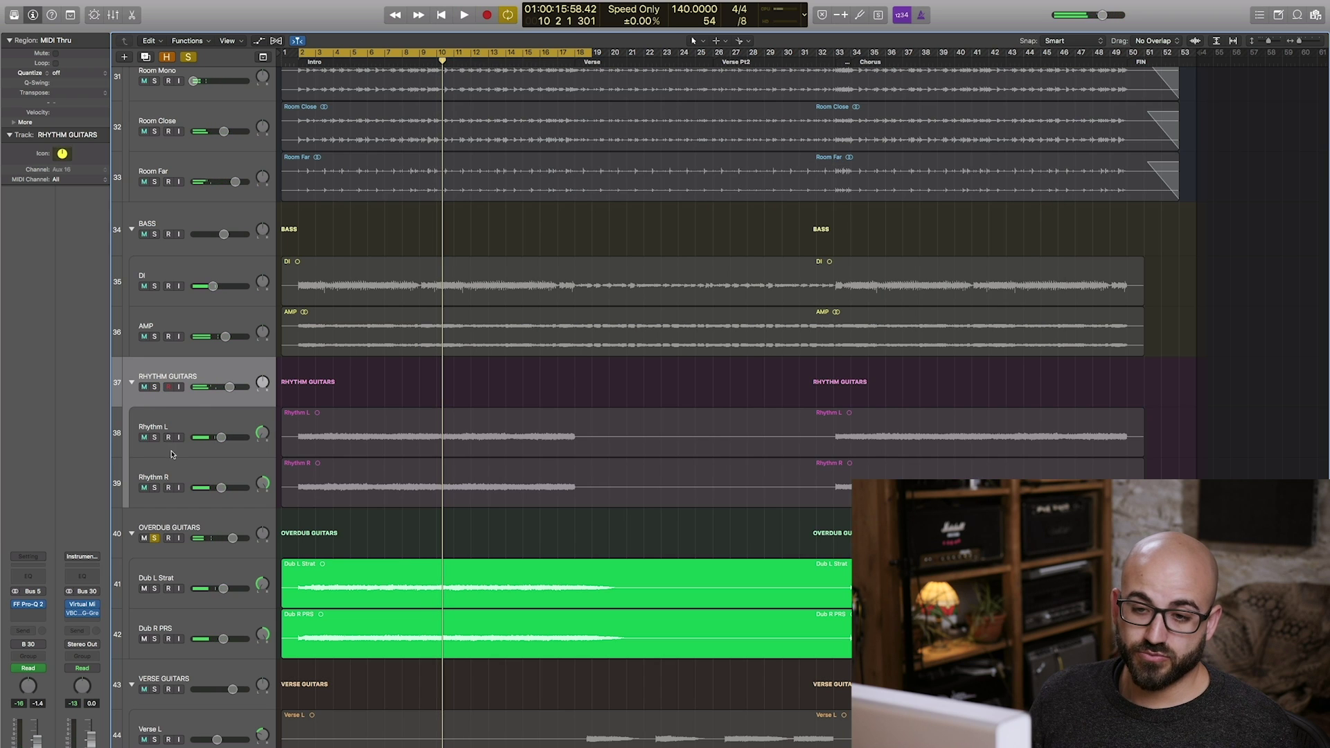
click(229, 517)
scroll(229, 516, down, 1)
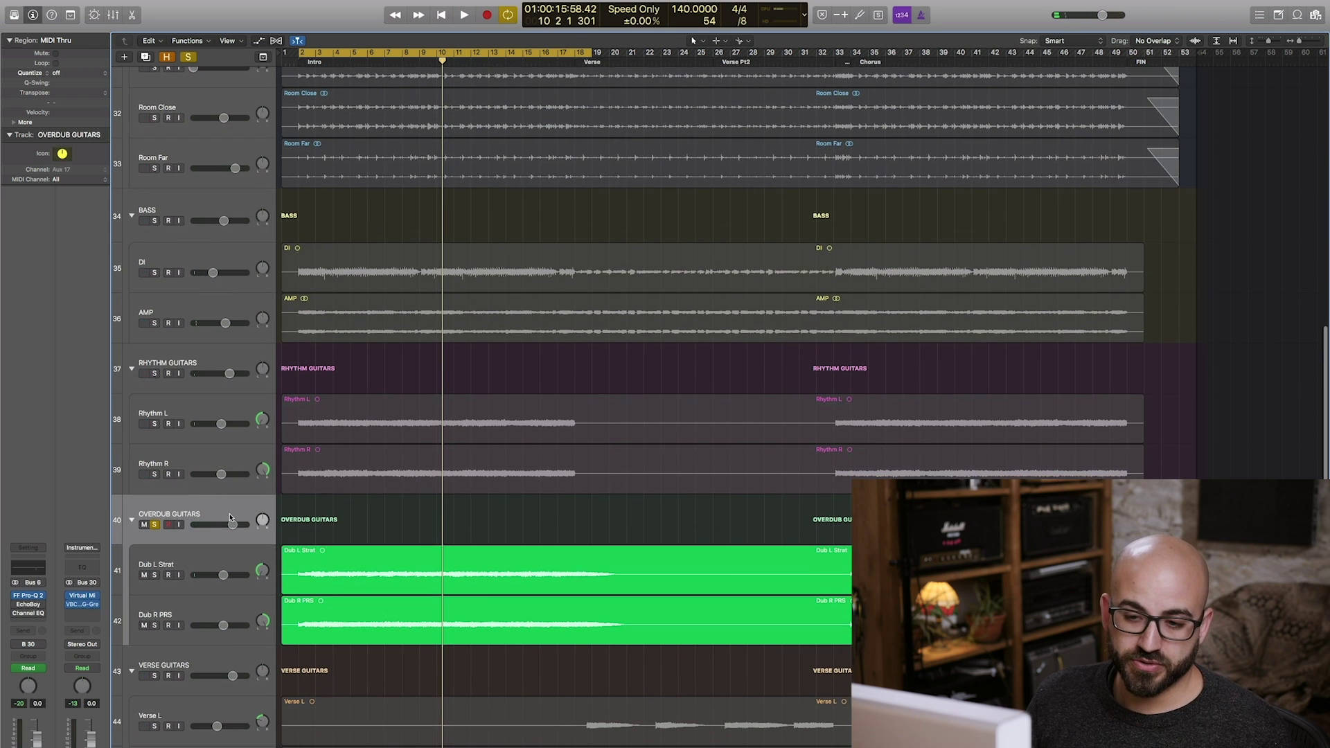
click(18, 608)
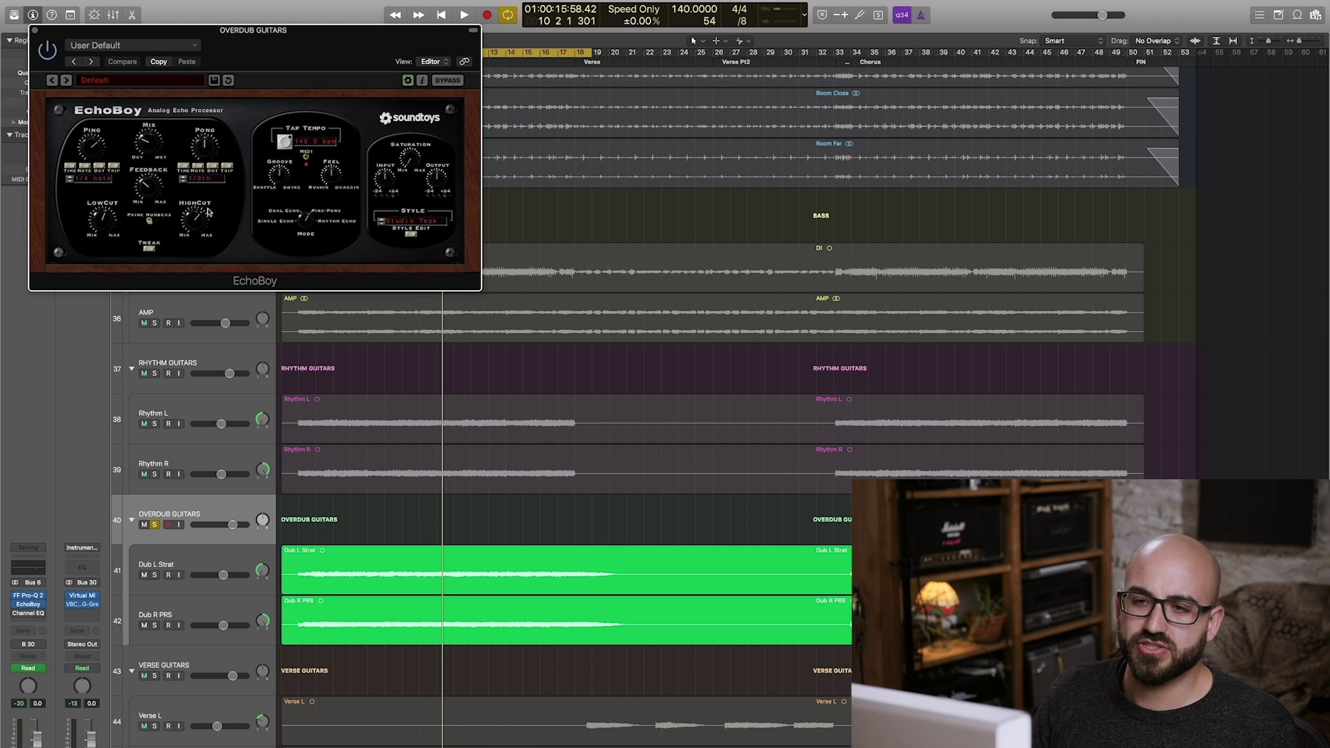
Step: Audition the EchoBoy delay, then cut a Channel EQ band at 3300 Hz to -7 dB
drag(57, 40, 423, 185)
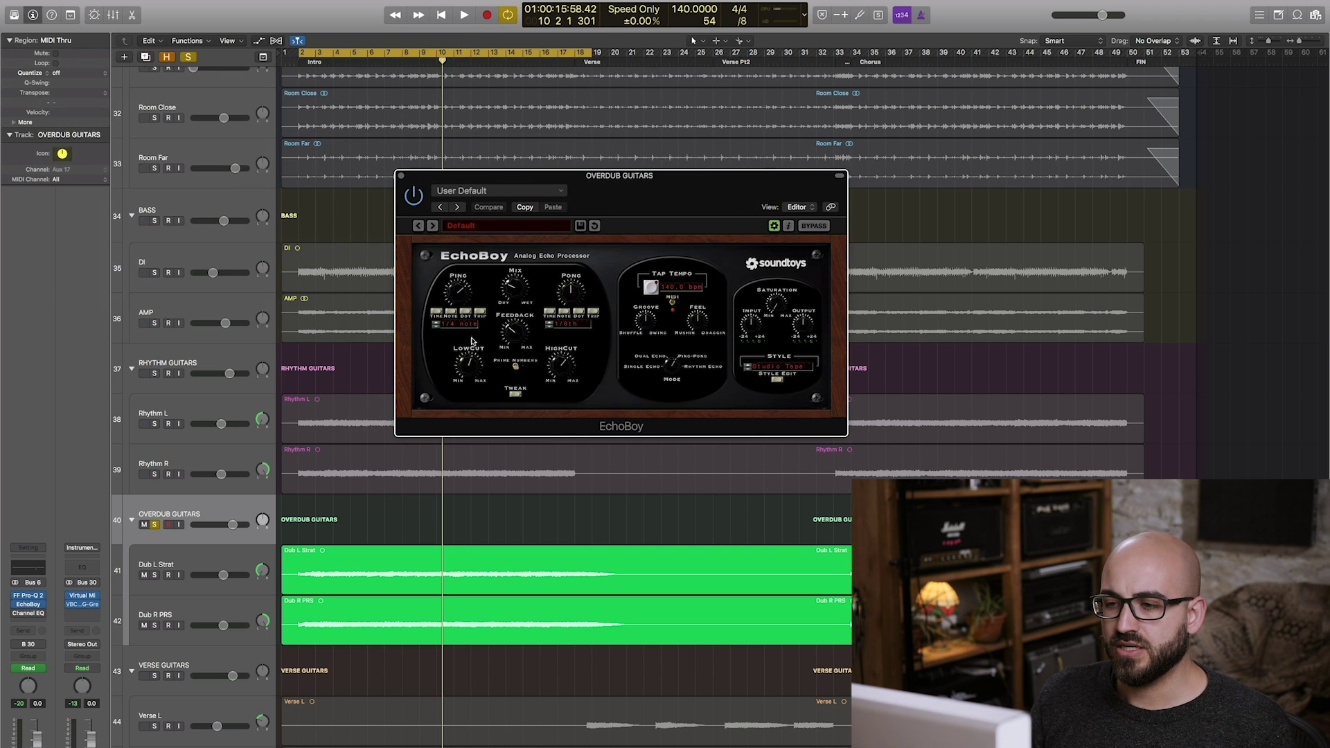
mouse_move(30, 614)
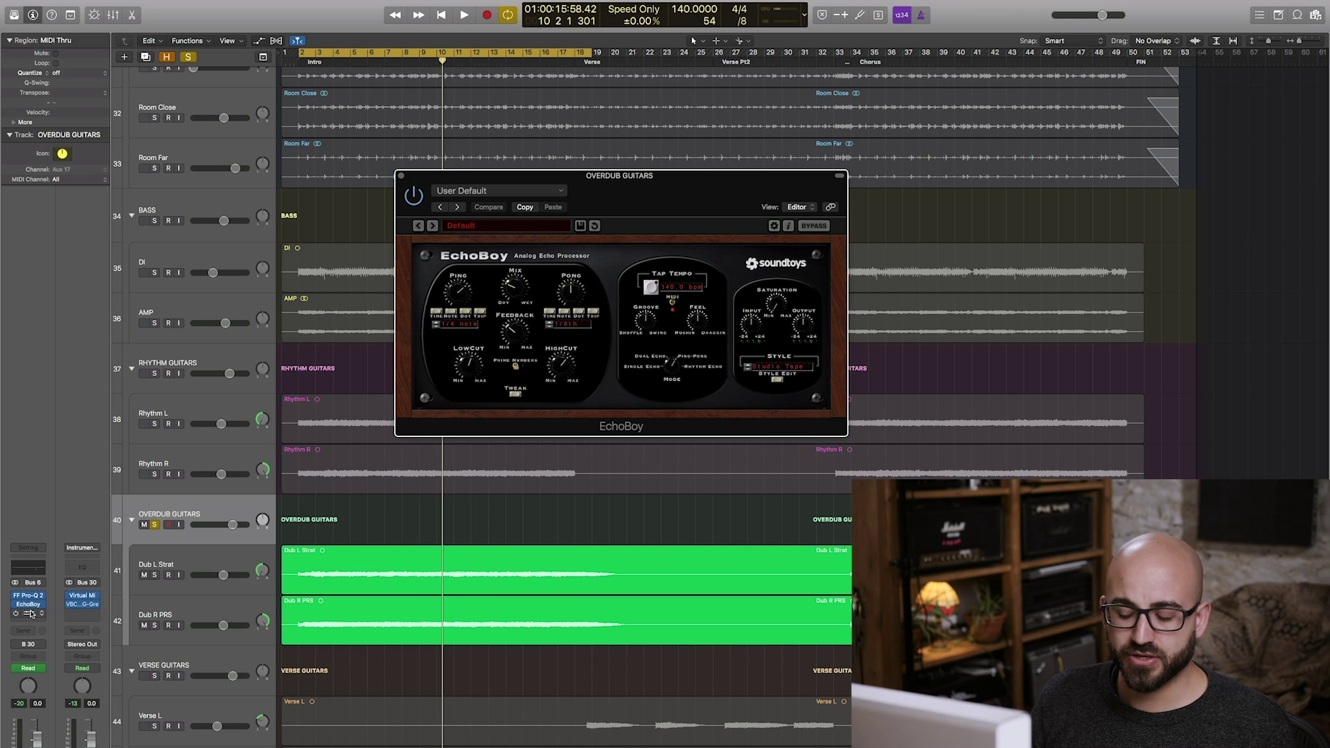
key(space)
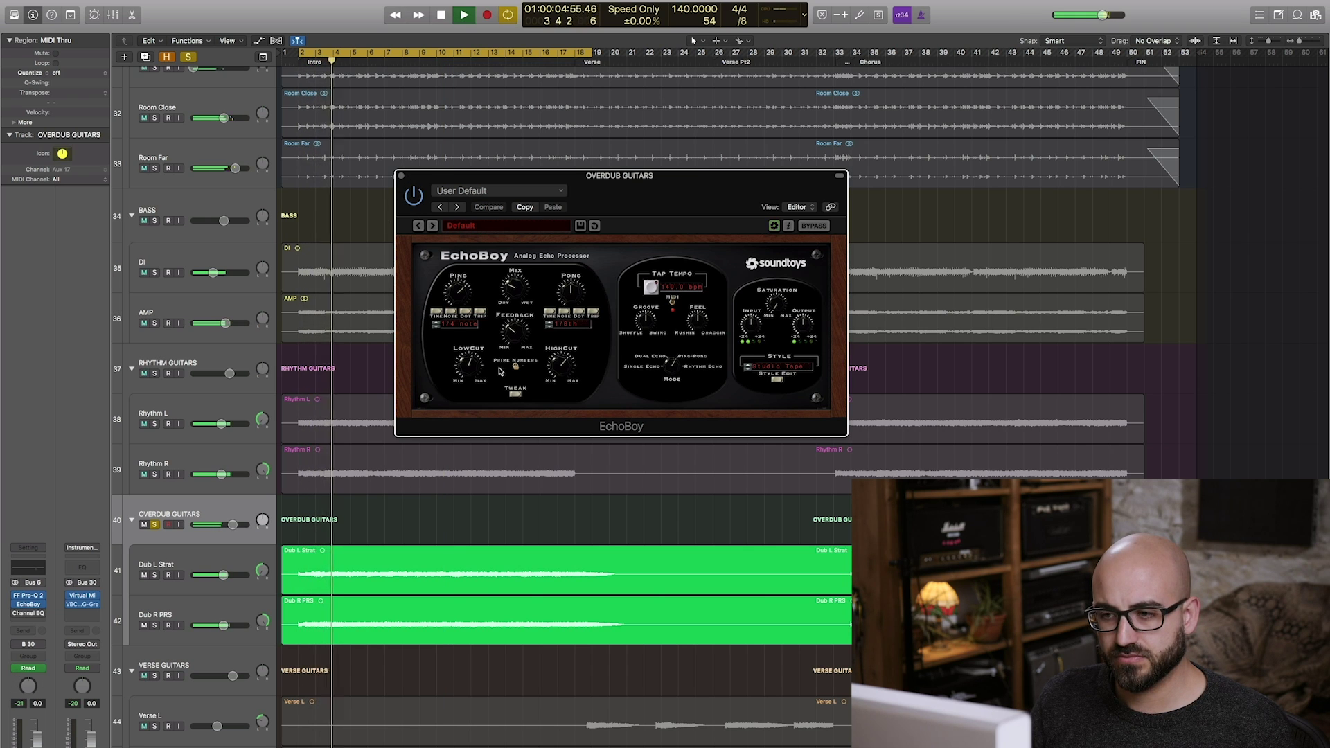
key(space)
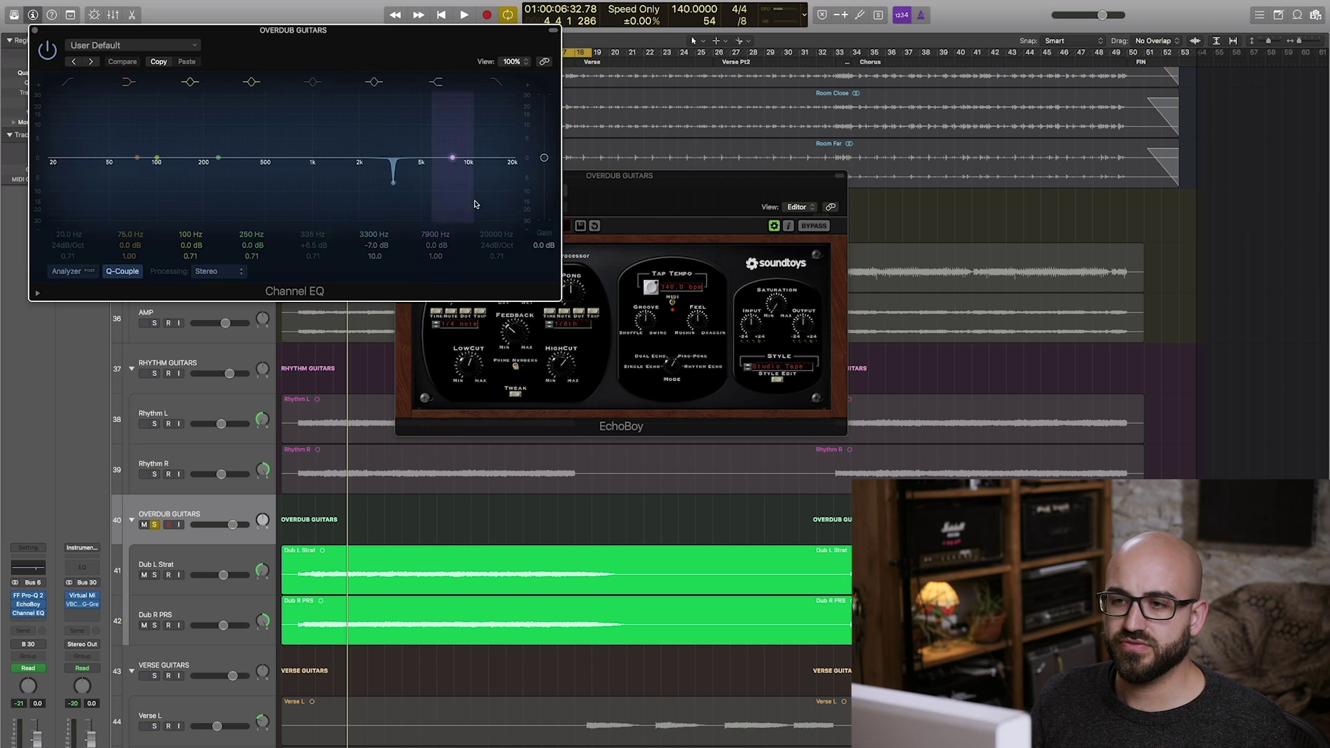
drag(450, 160, 394, 184)
Step: Close EchoBoy and compare the Channel EQ bypassed and active during playback
click(400, 175)
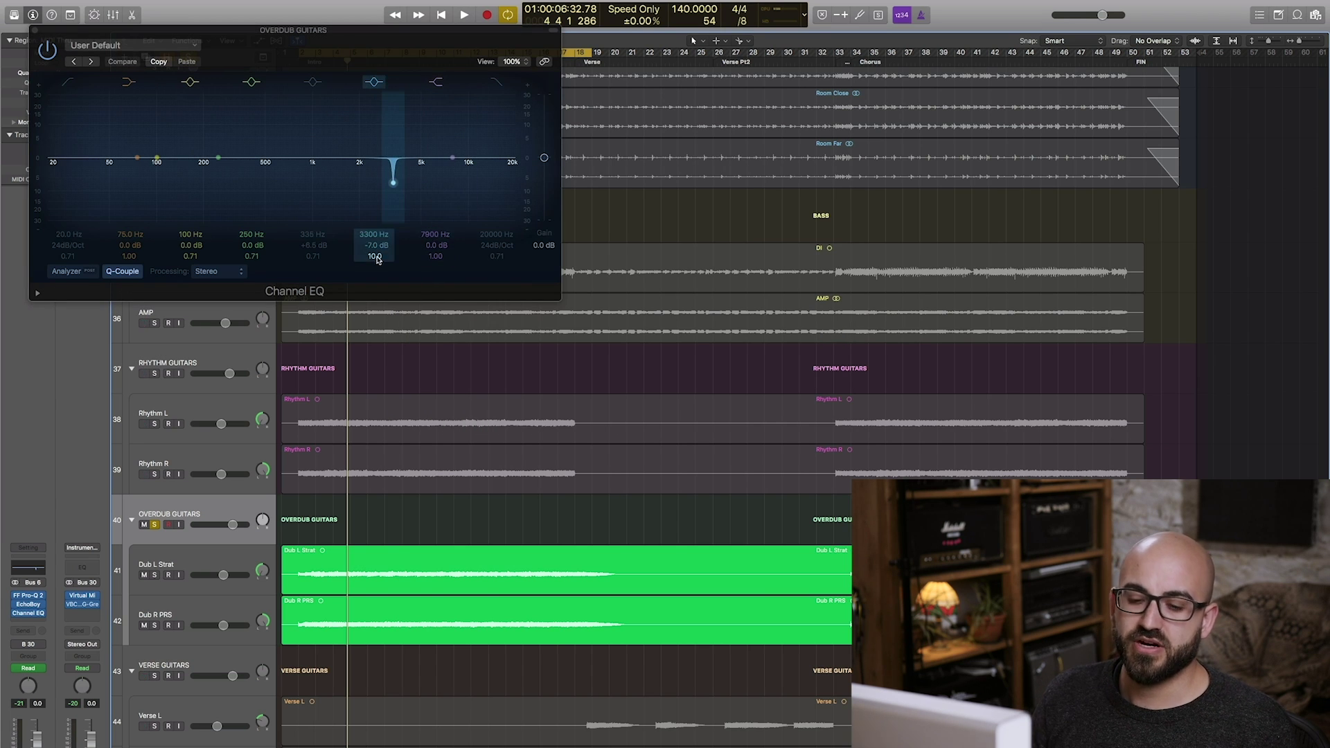
click(48, 50)
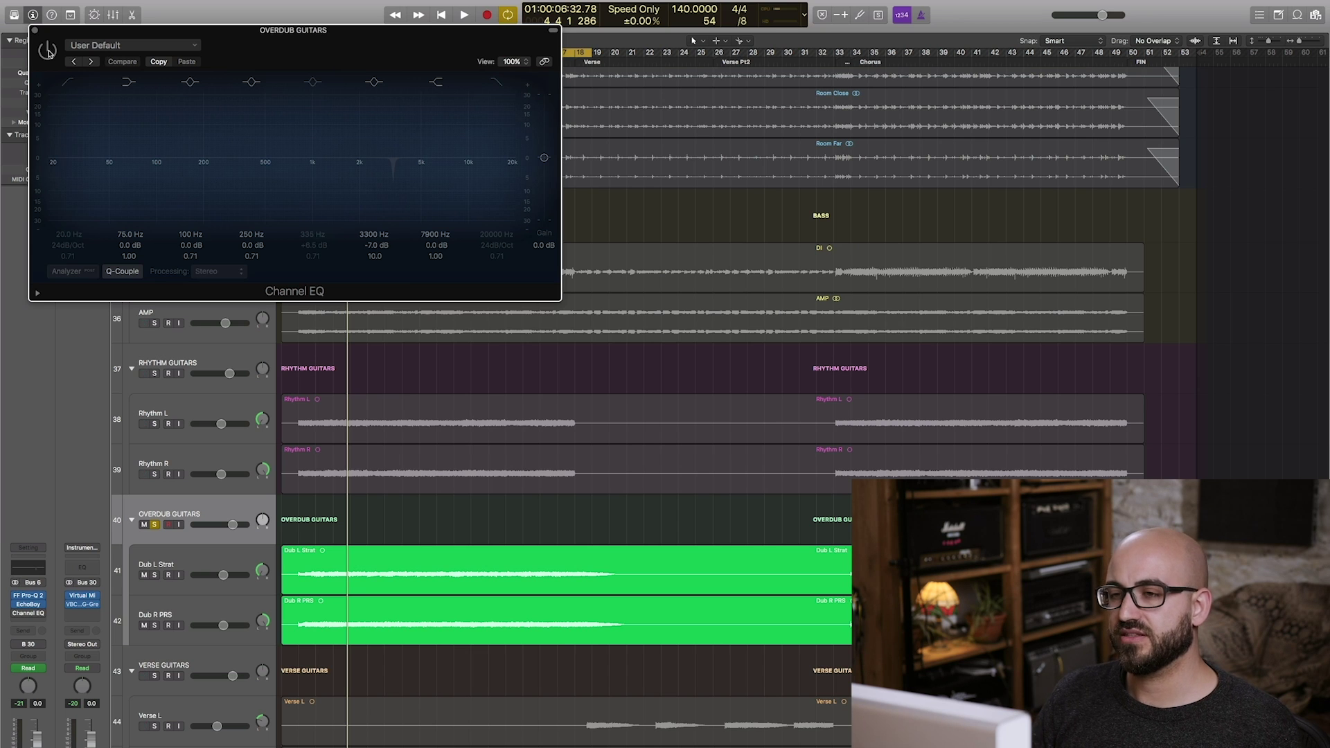
key(space)
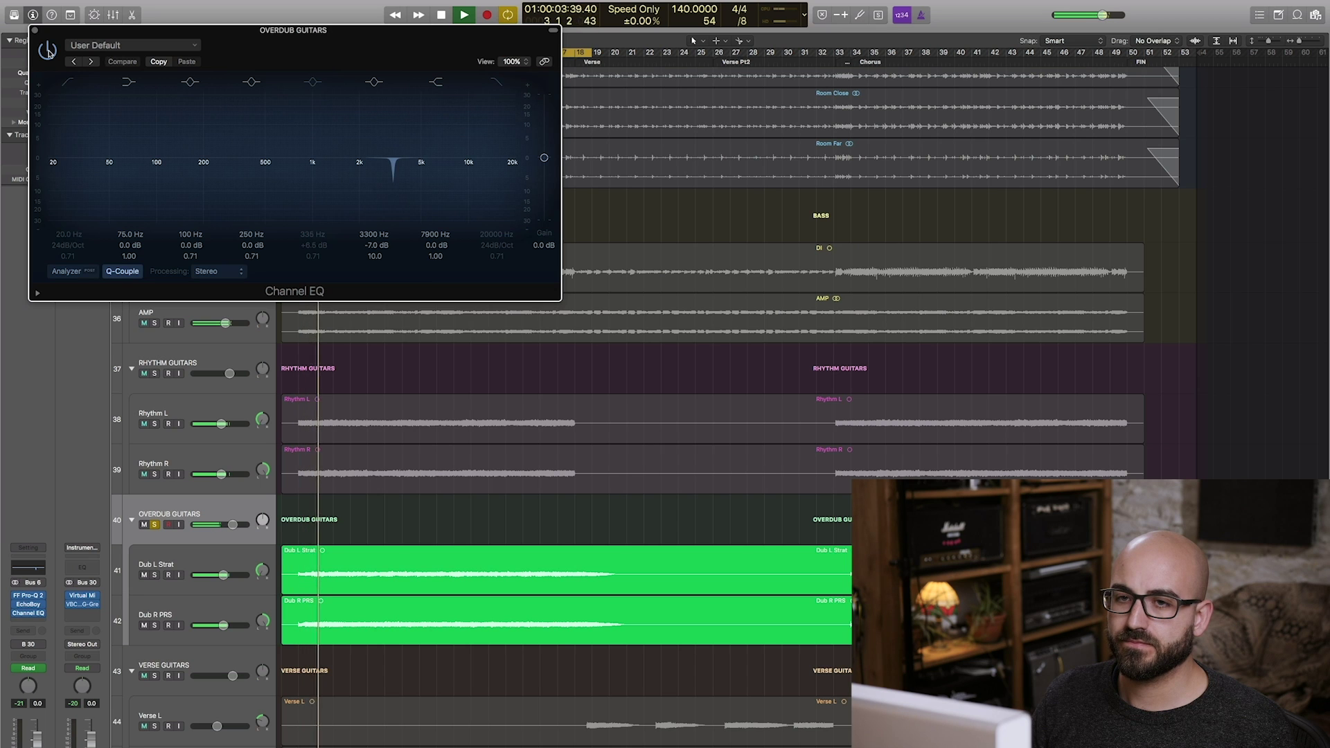
click(47, 51)
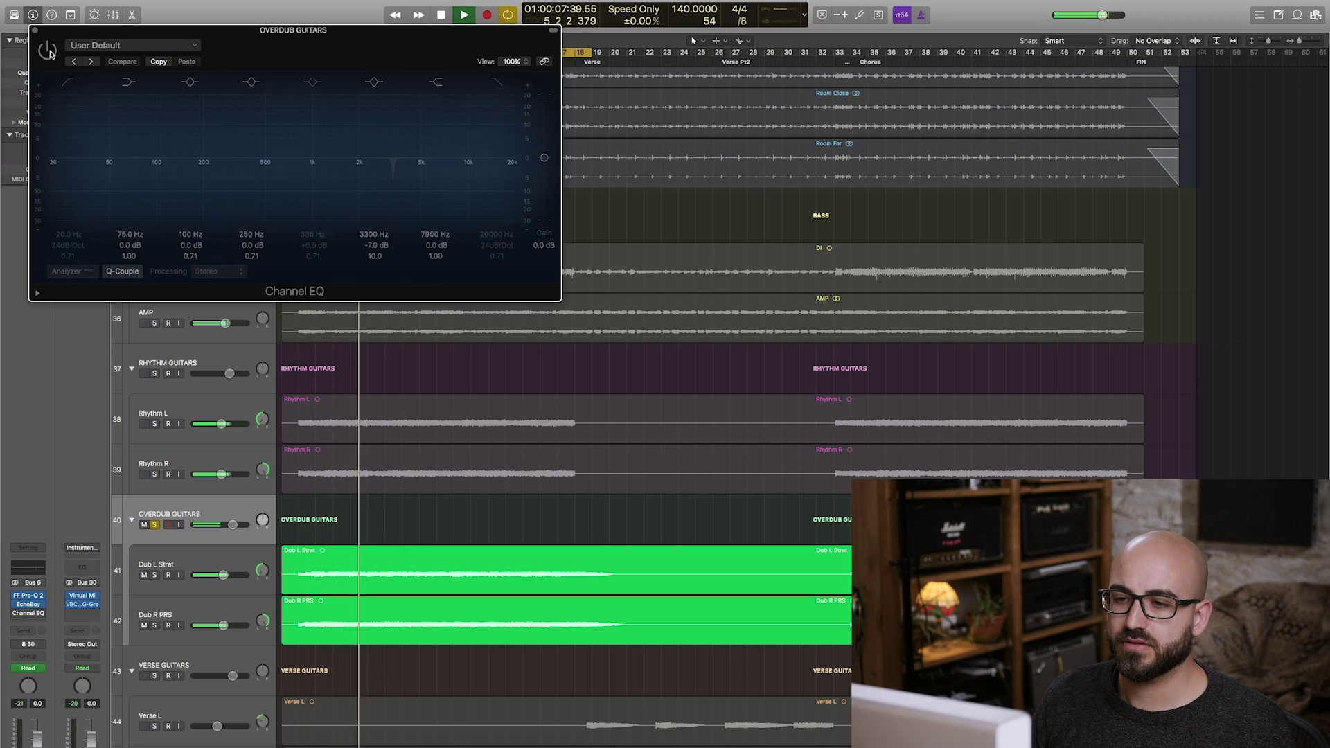
click(47, 50)
Step: Deepen the 3300 Hz notch to -8 dB, A/B it again, stop playback and close the EQ
mouse_move(393, 176)
mouse_down()
mouse_move(393, 102)
mouse_move(393, 186)
mouse_up()
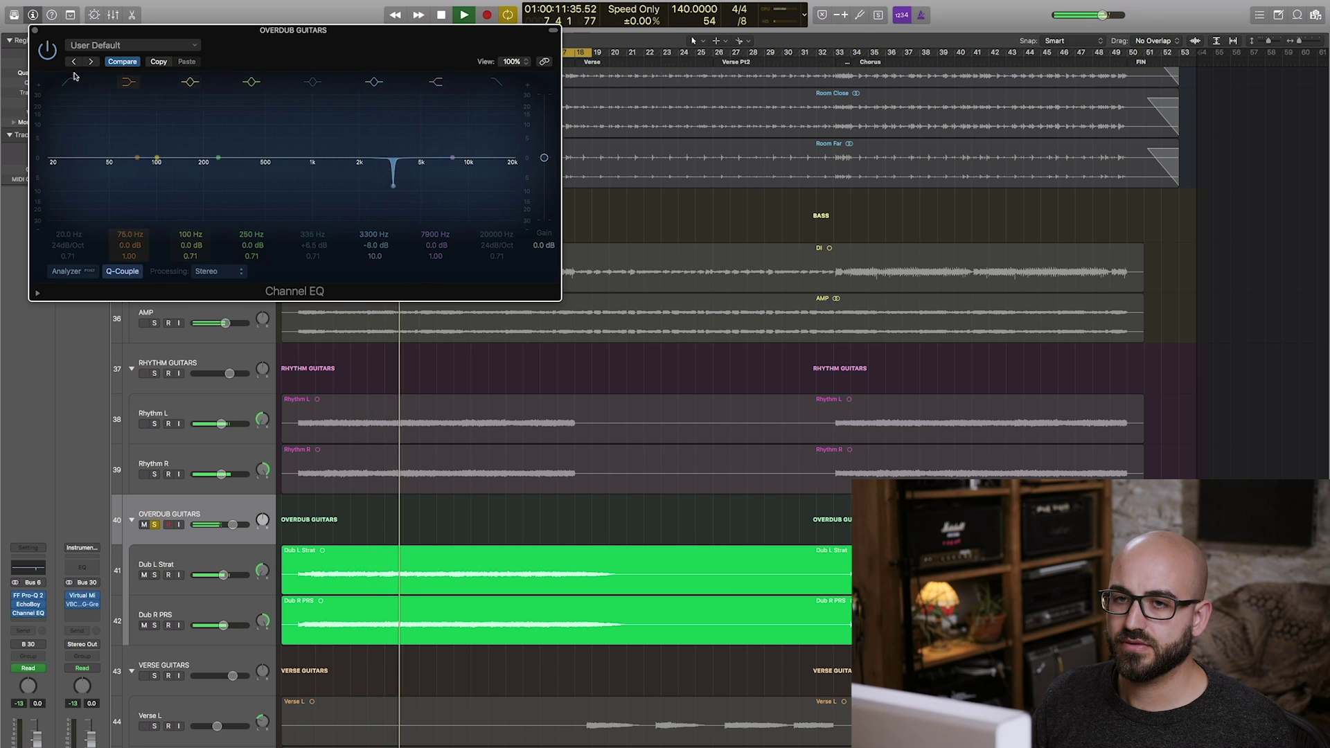
click(47, 50)
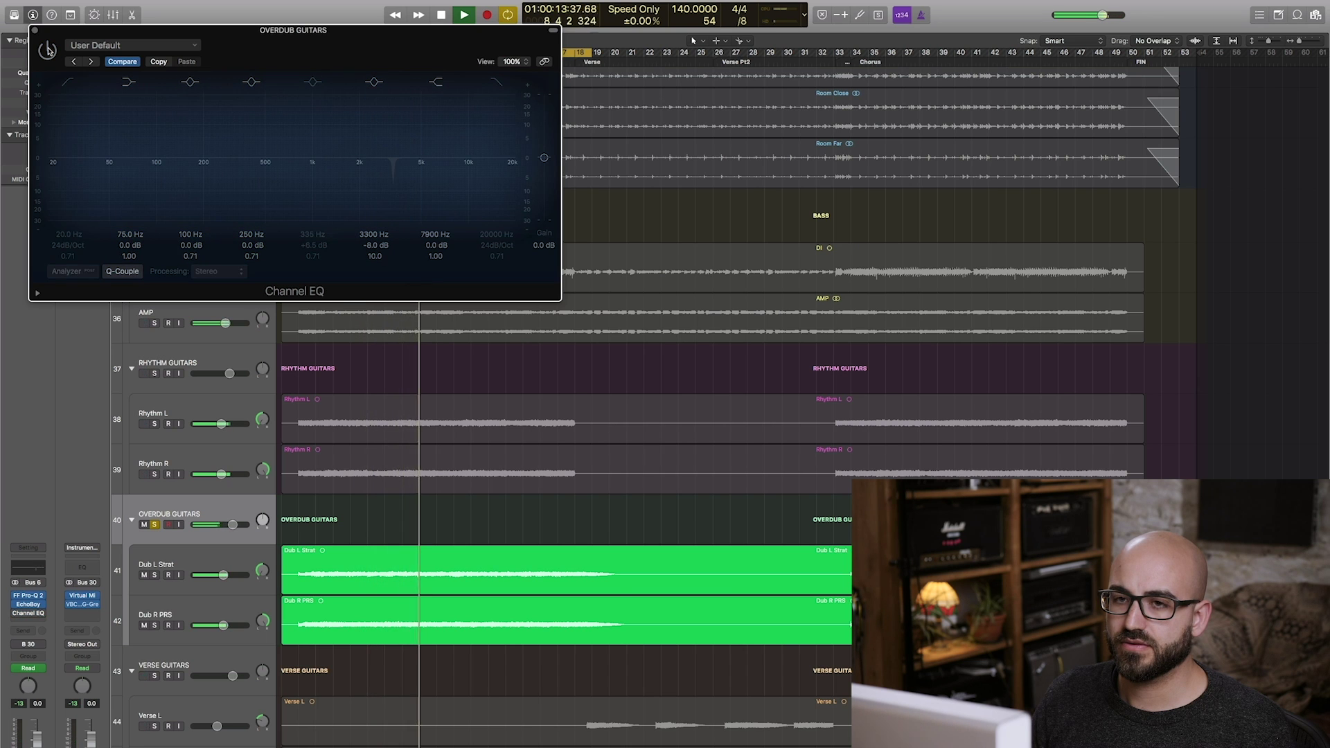
click(47, 50)
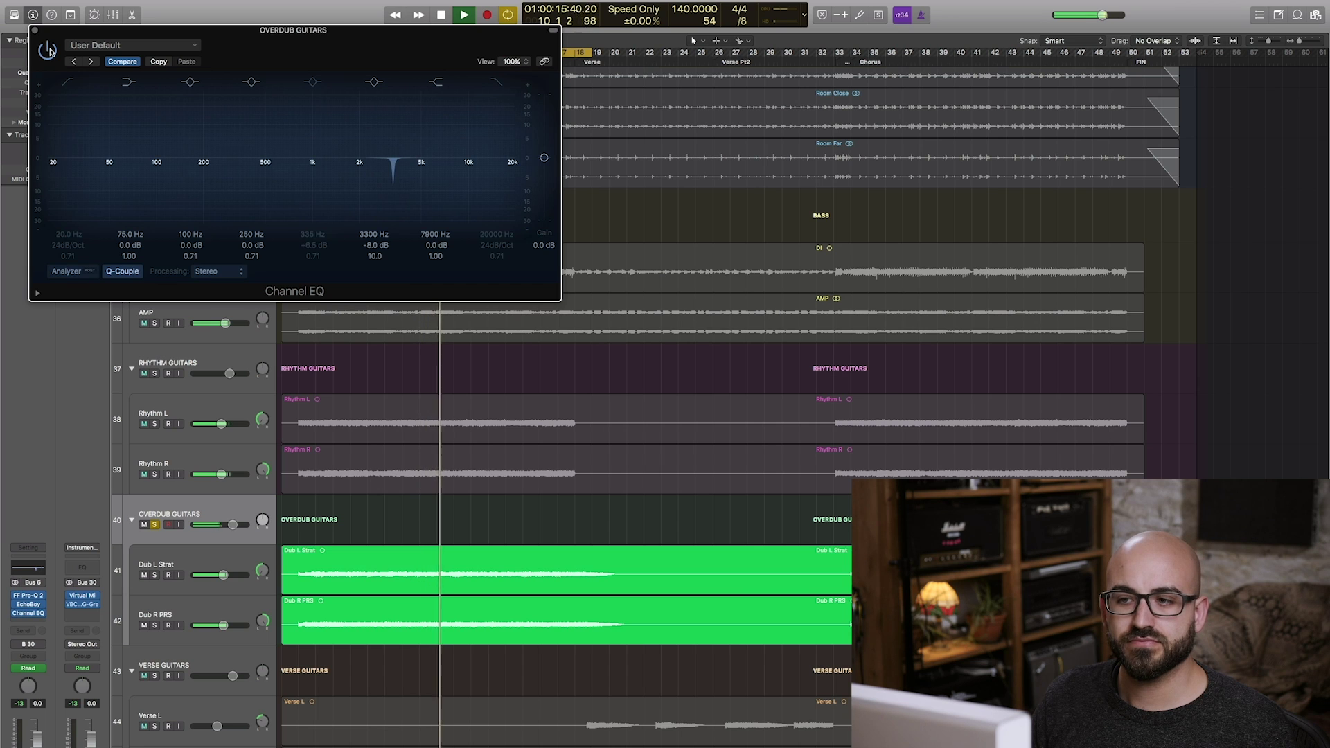
key(space)
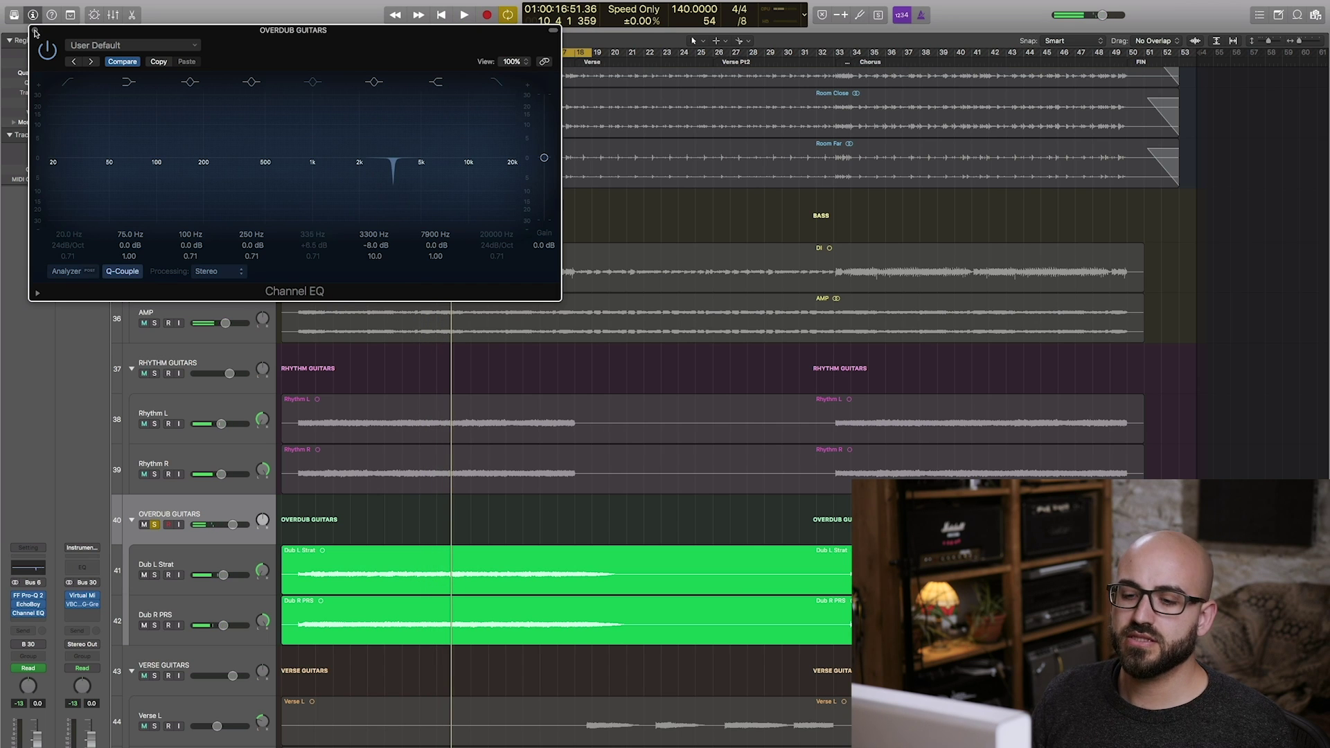
click(36, 32)
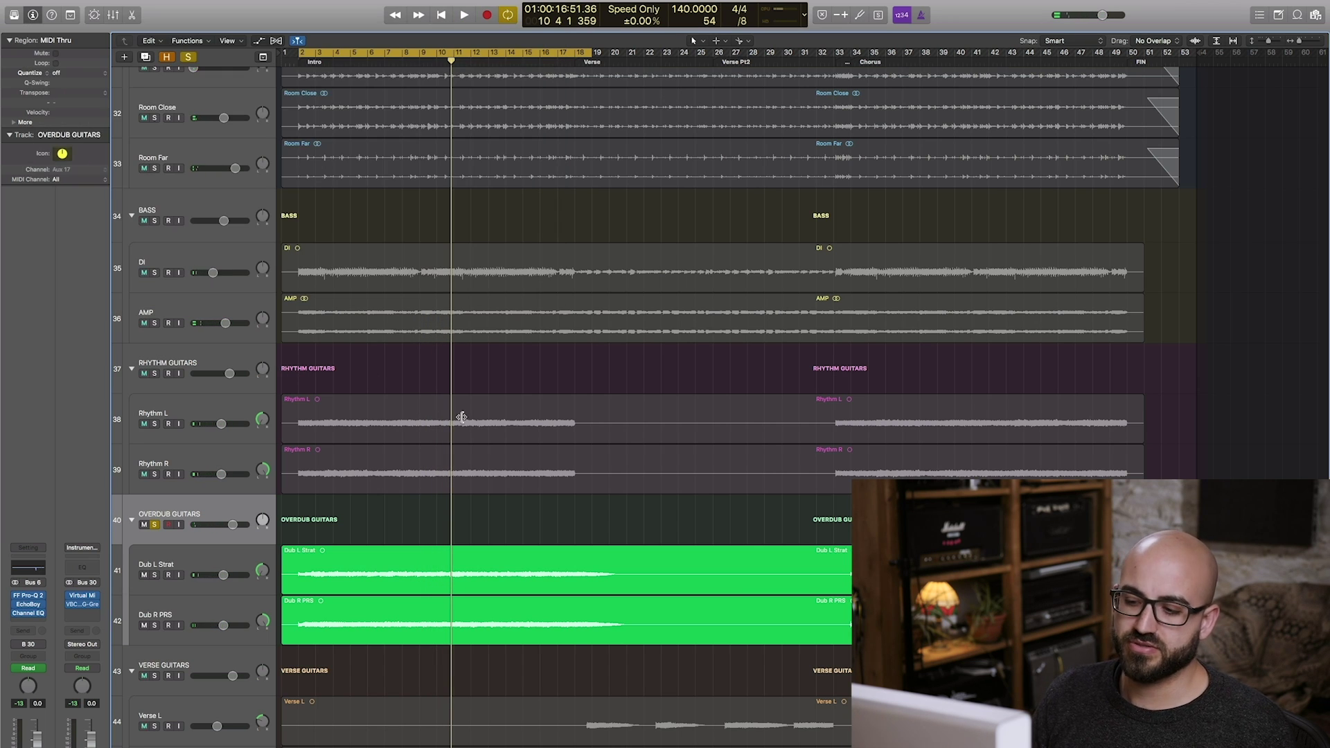
Step: Shrink track heights to fit more tracks and solo the VERSE GUITARS bus
scroll(461, 417, up, 1)
key(super+Up)
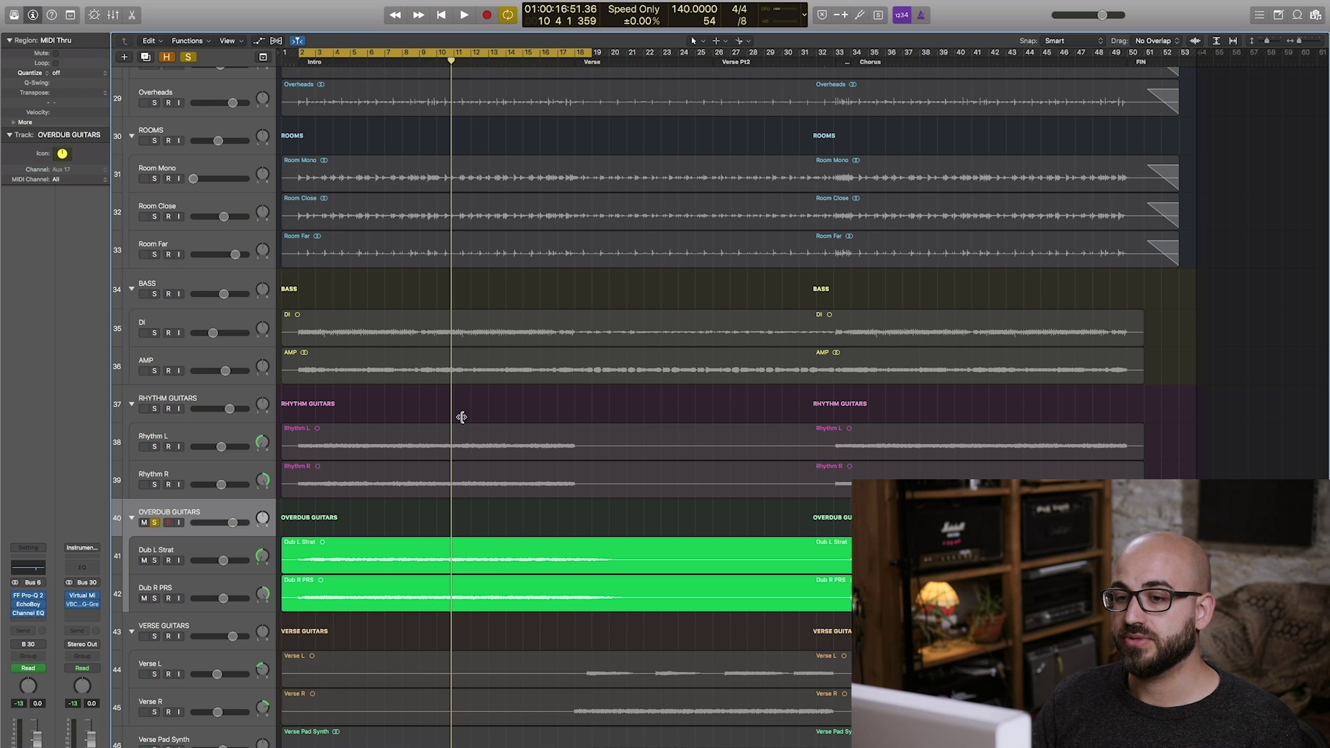
alt+click(154, 636)
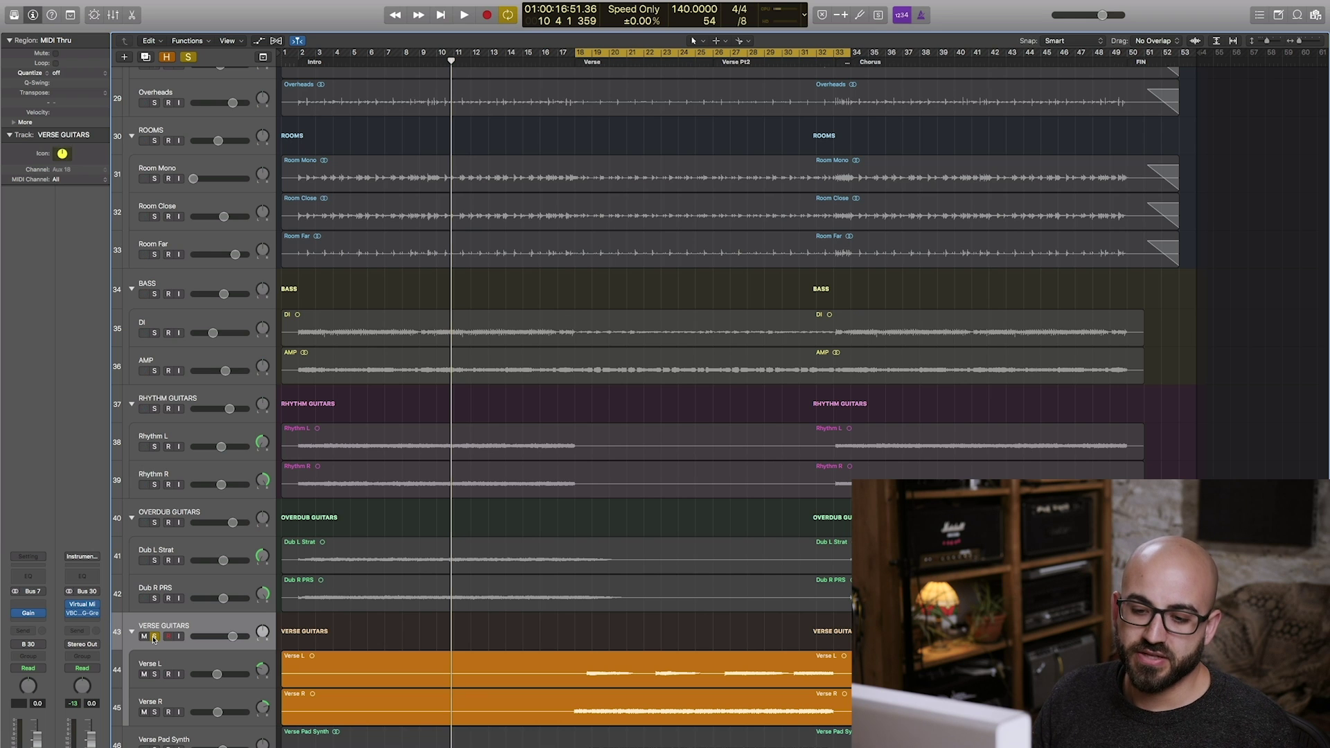
Step: Unsolo VERSE GUITARS, solo just the Verse R track, and play the verse from the cycle start
click(154, 637)
click(163, 701)
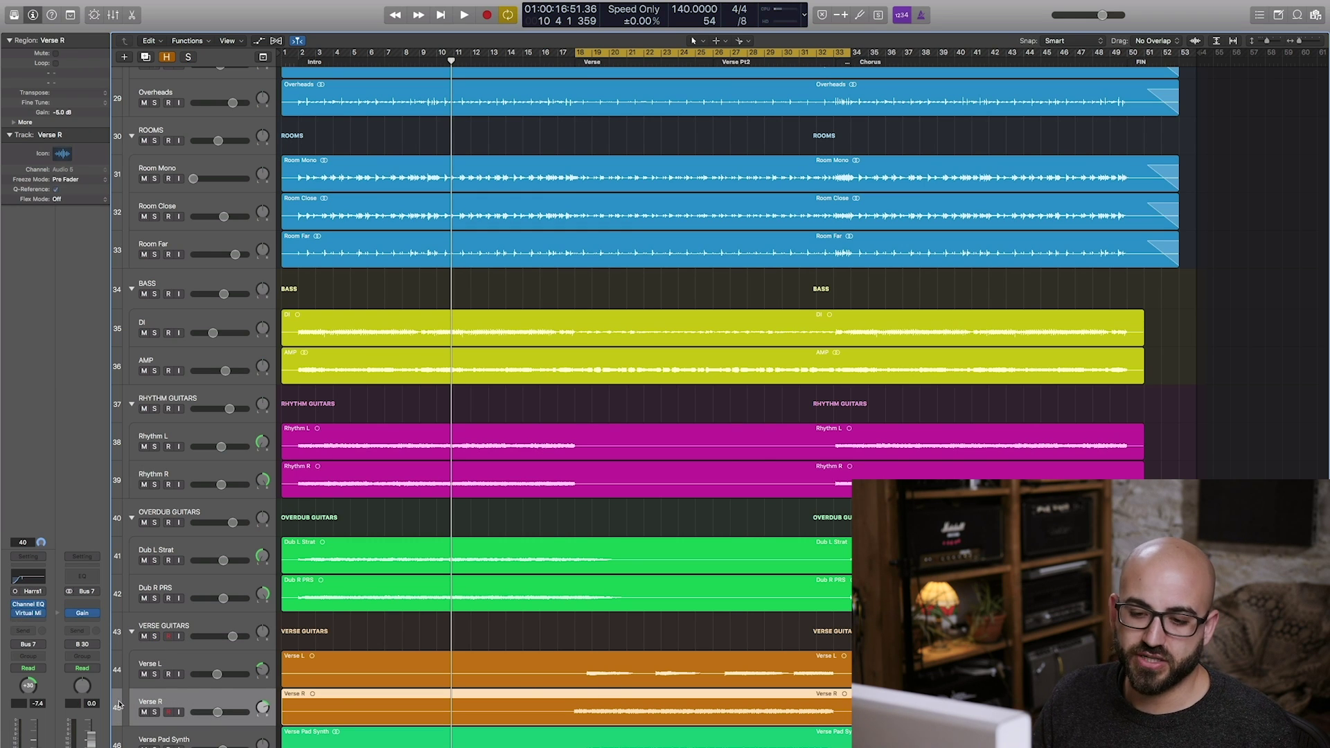
click(167, 666)
mouse_move(1, 617)
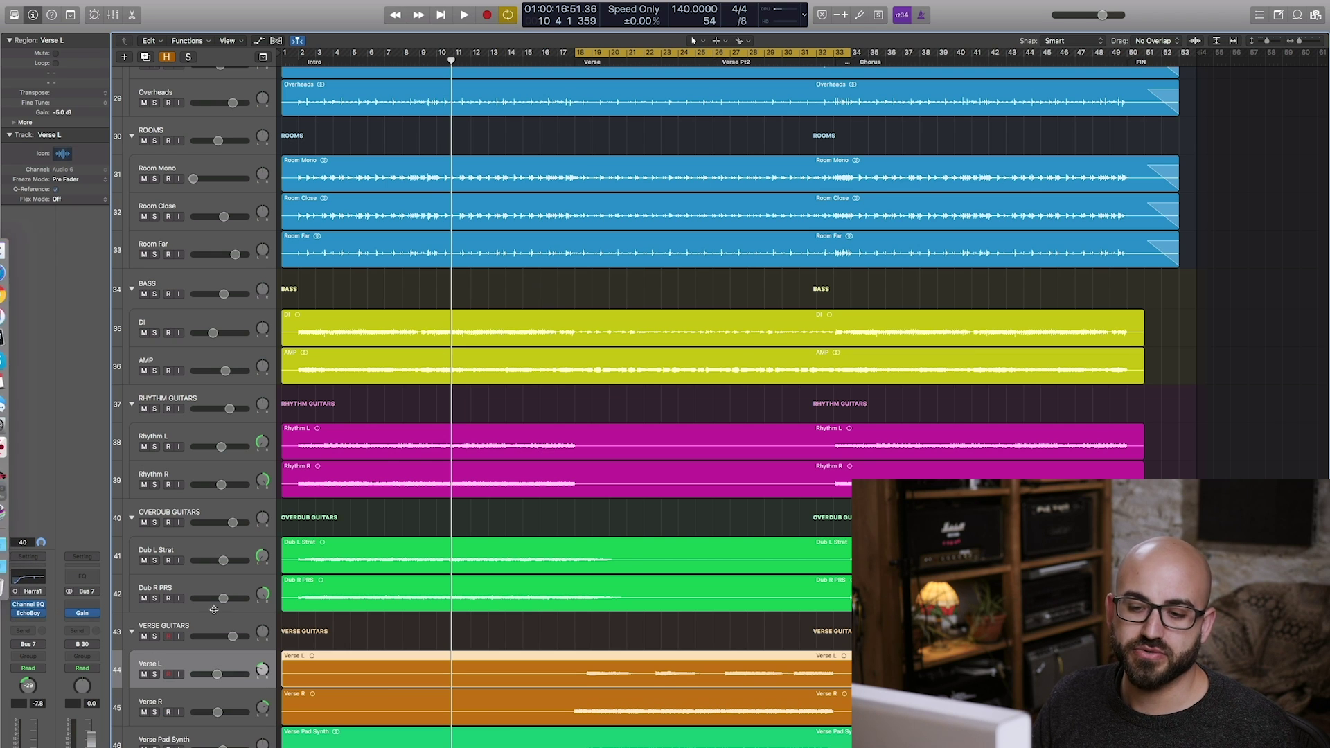
click(170, 706)
key(s)
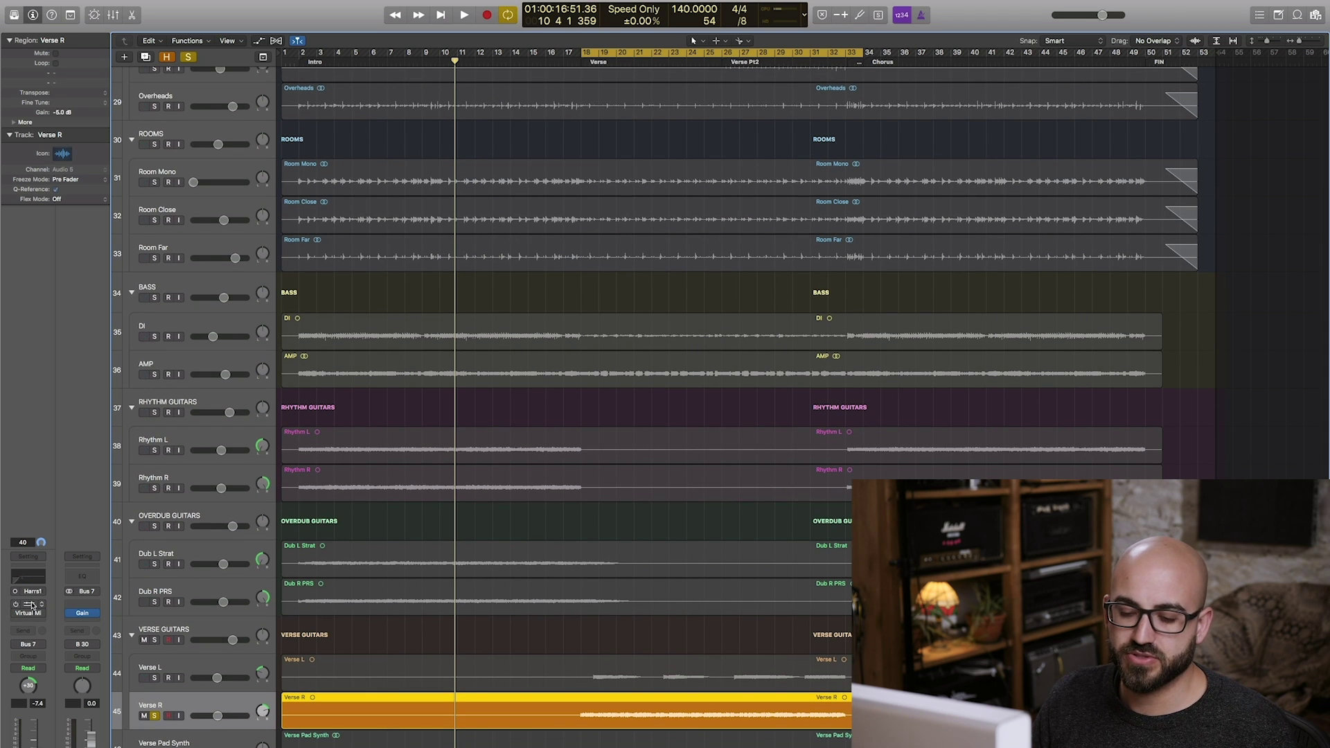
key(space)
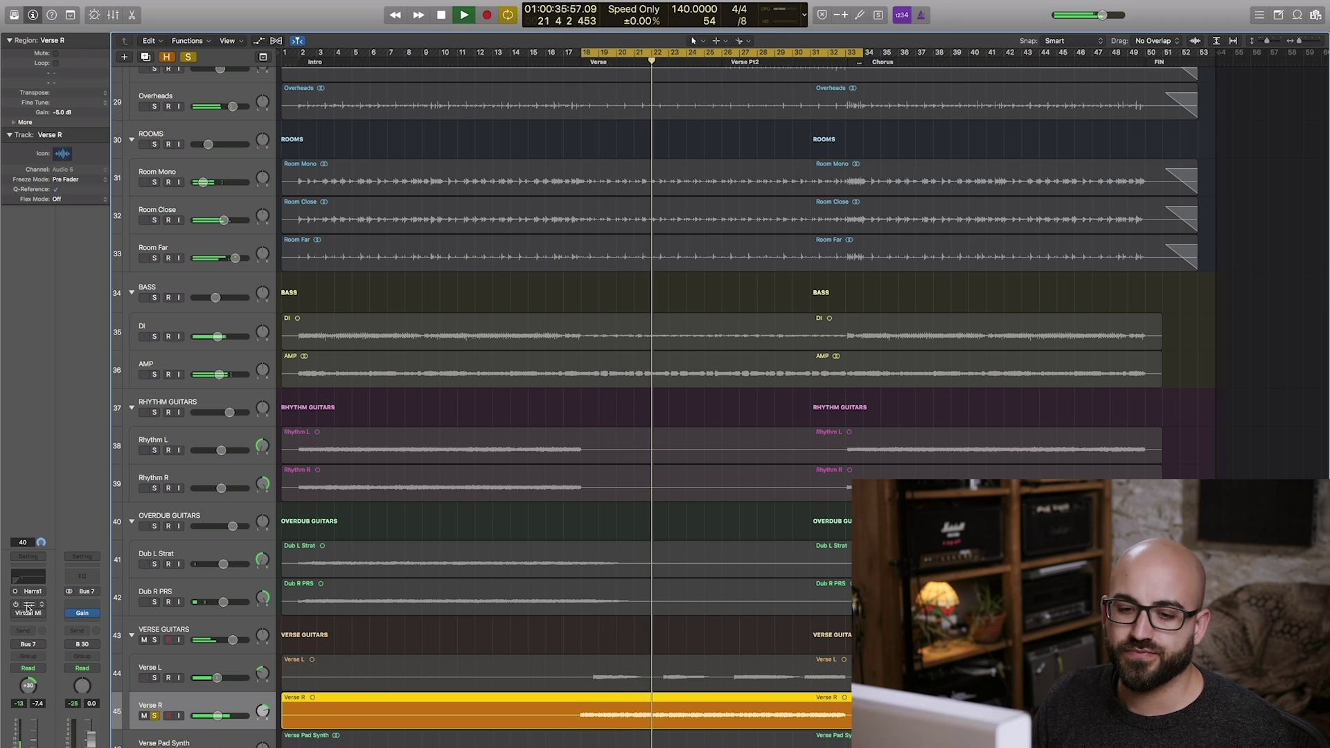
Step: Add a Channel EQ to Verse R with a -9 dB, Q 19 notch at 166 Hz
key(space)
click(28, 576)
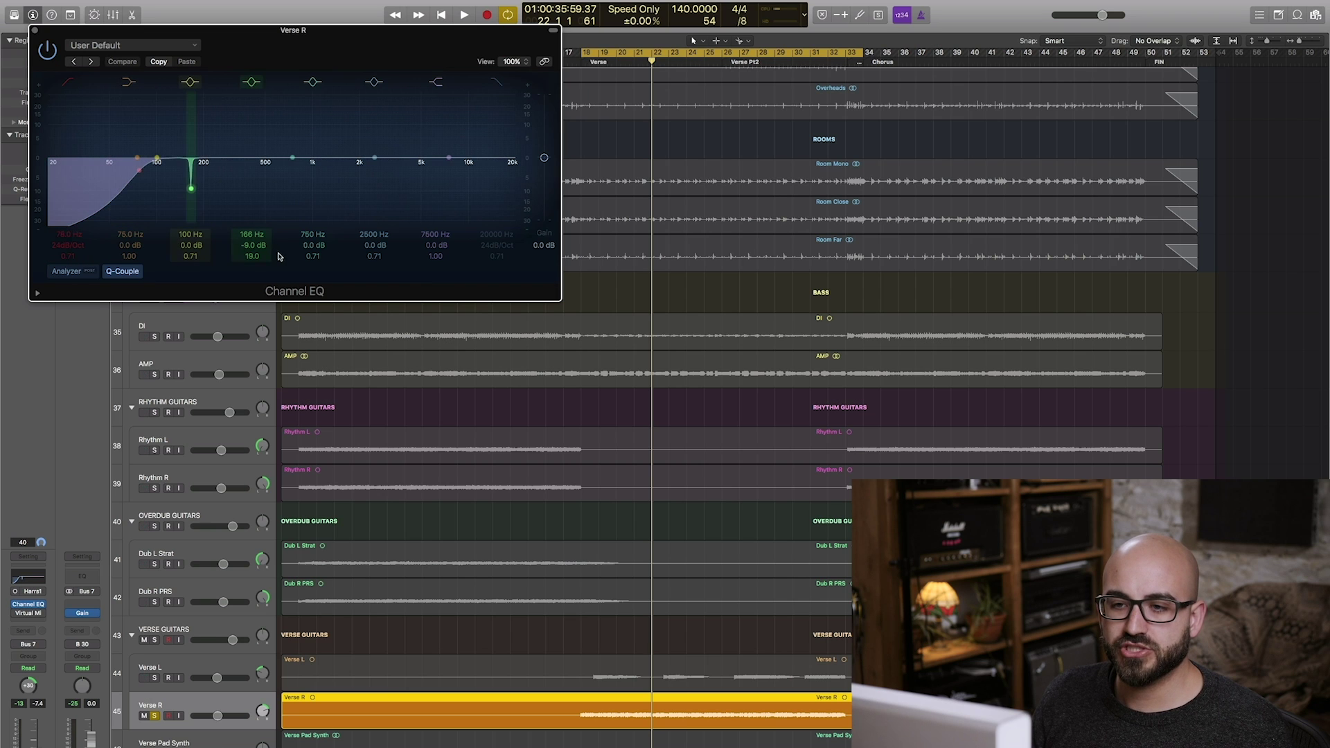
click(252, 82)
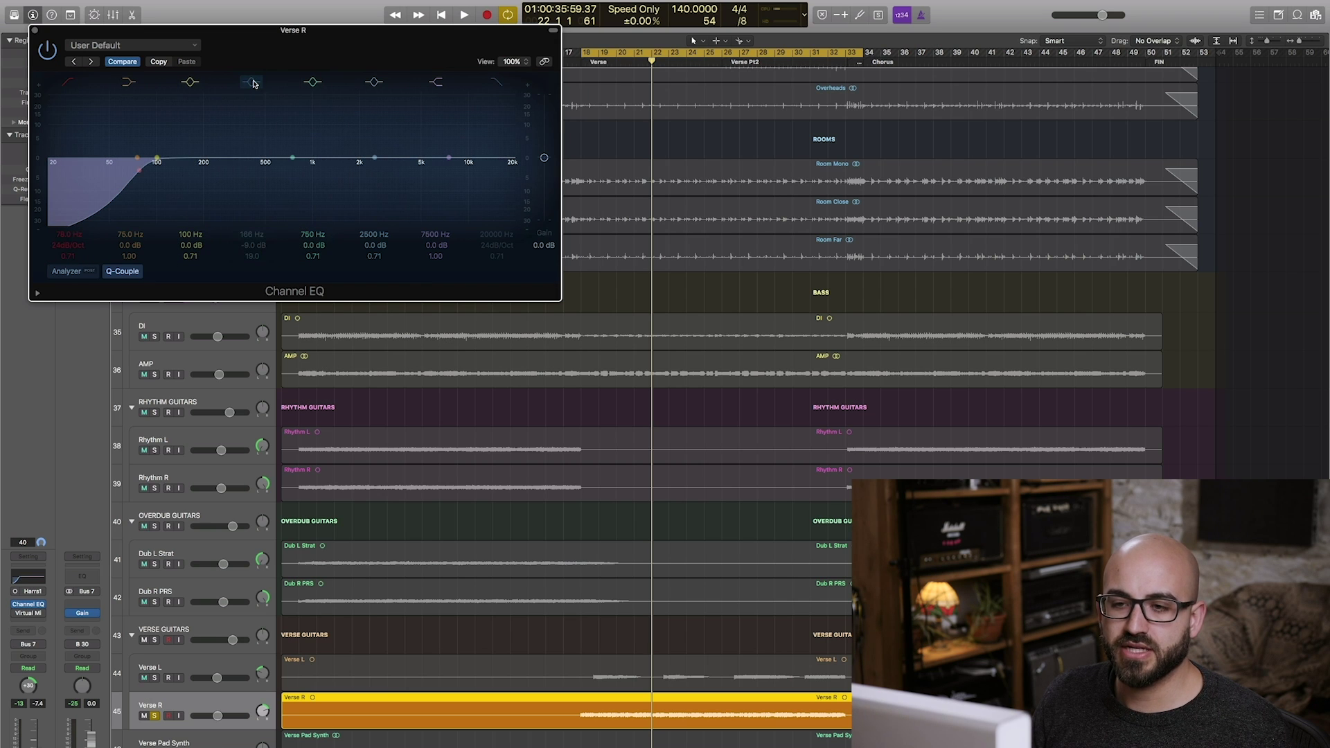
click(252, 82)
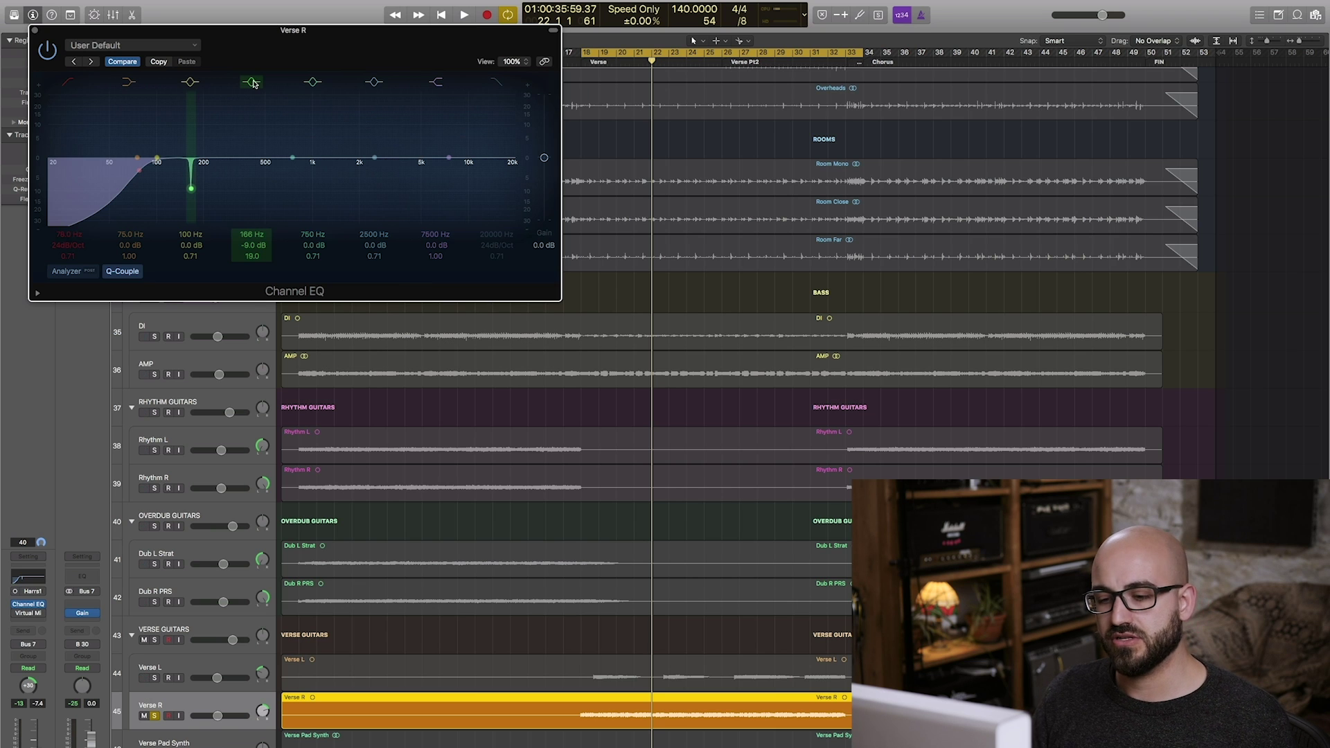
Step: A/B the 166 Hz notch during playback, then close the Verse R Channel EQ
key(space)
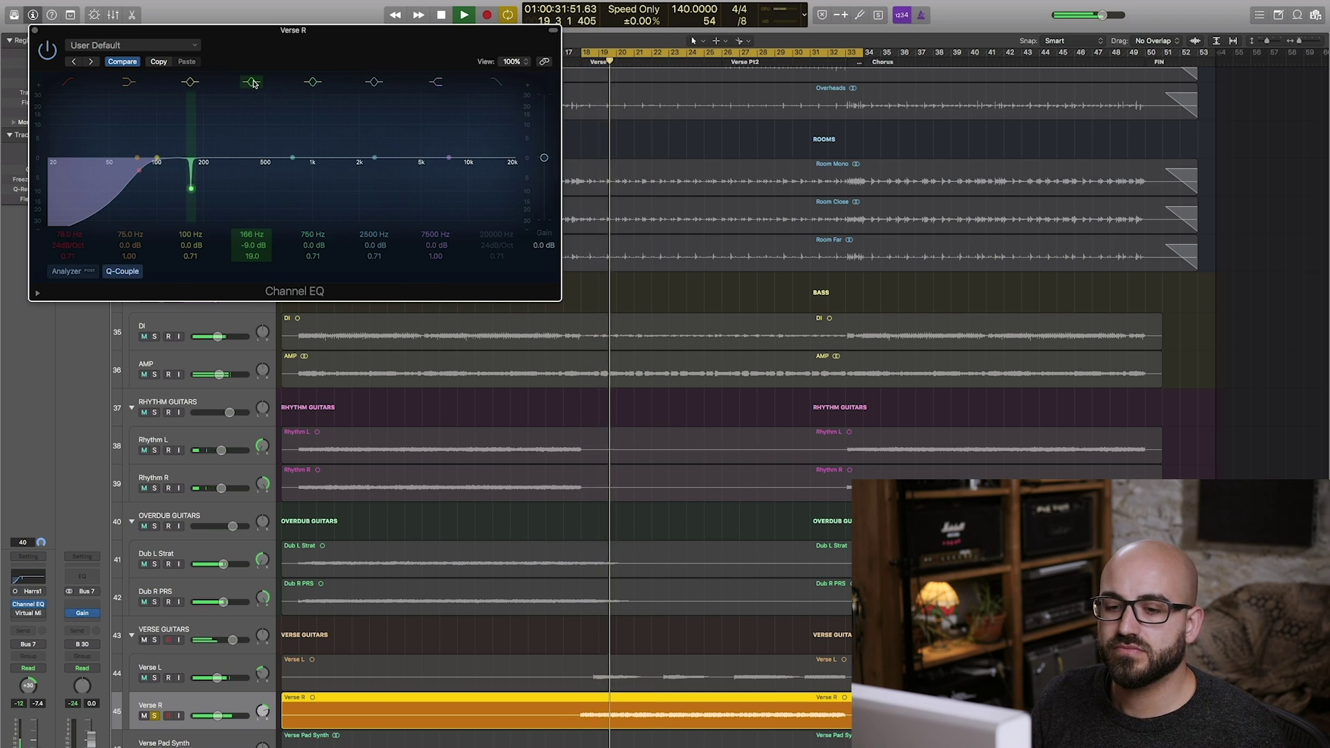
click(252, 83)
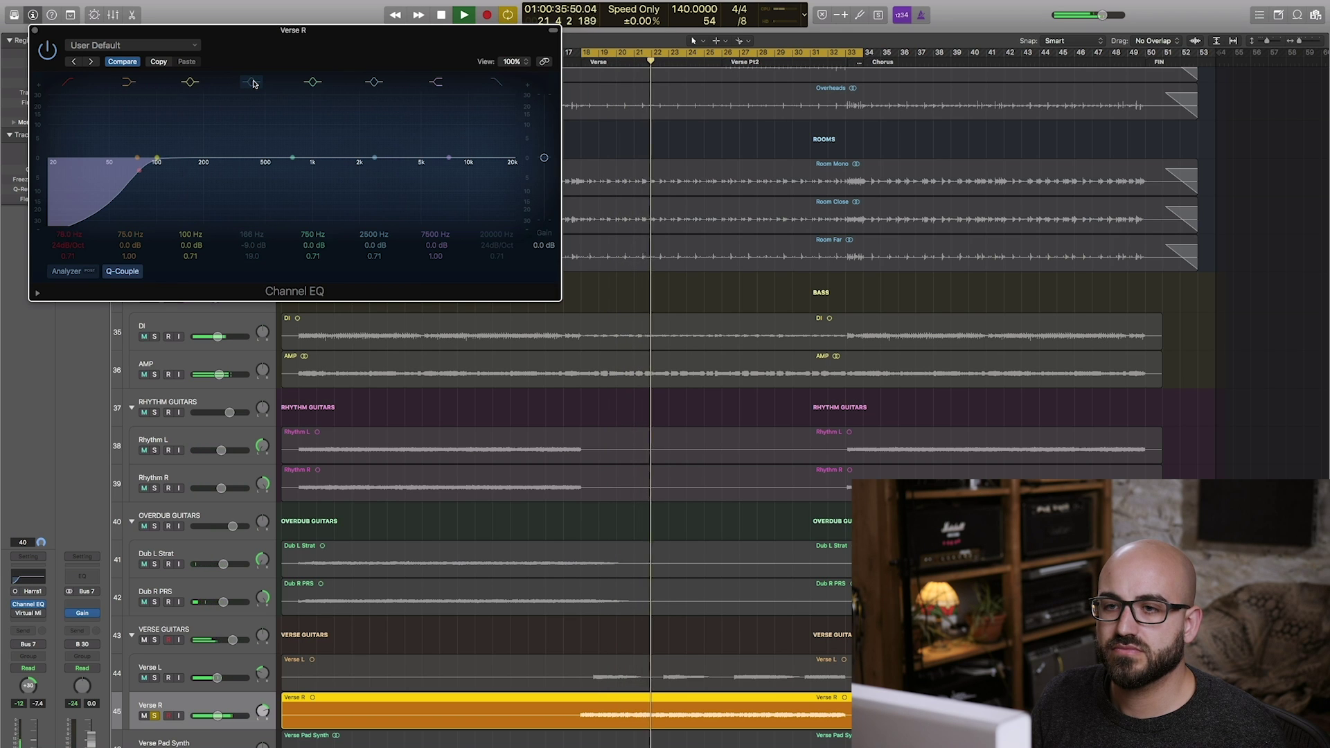
click(252, 82)
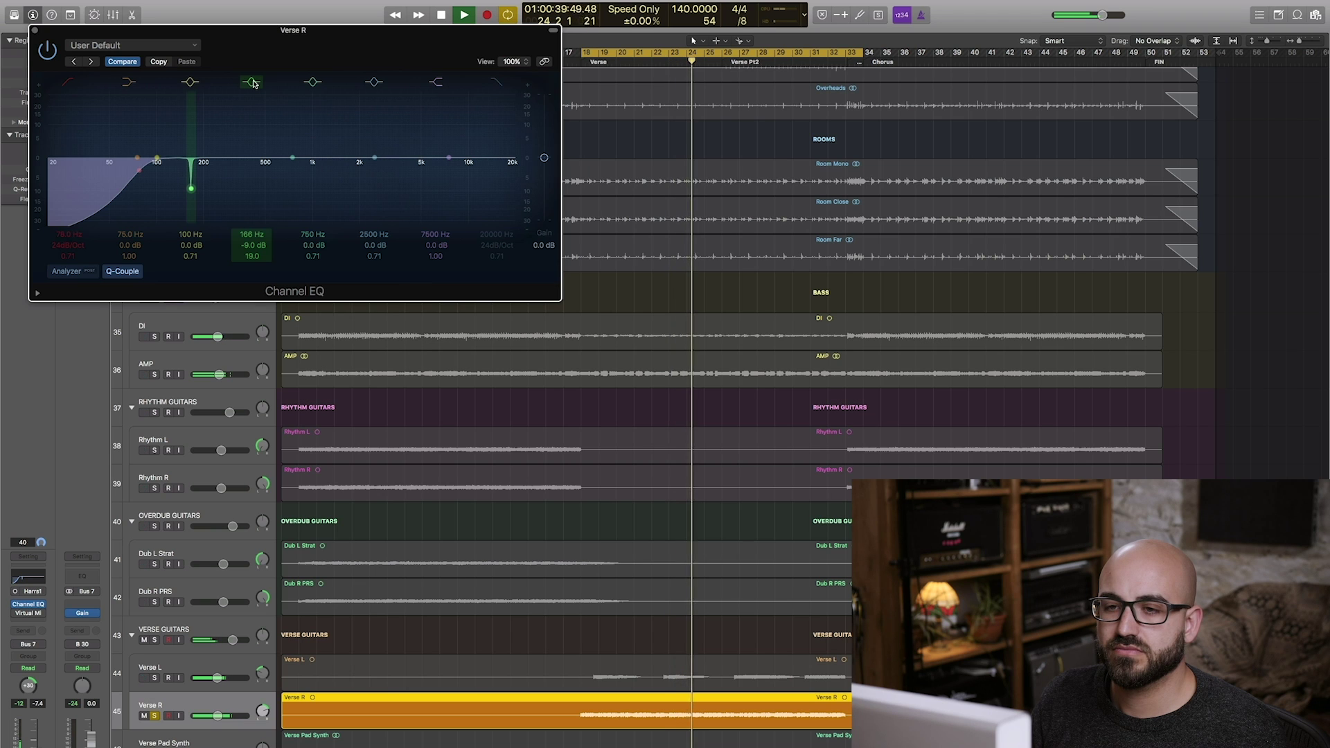
key(space)
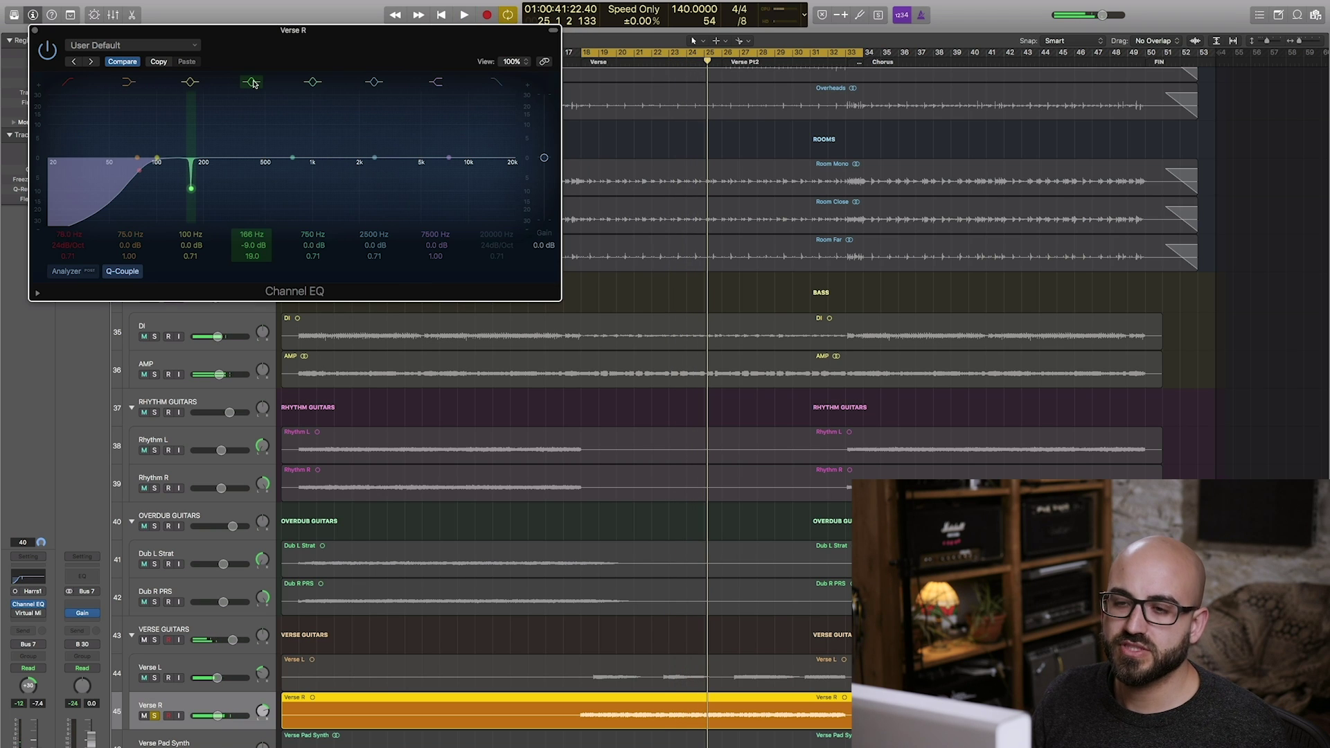
click(34, 29)
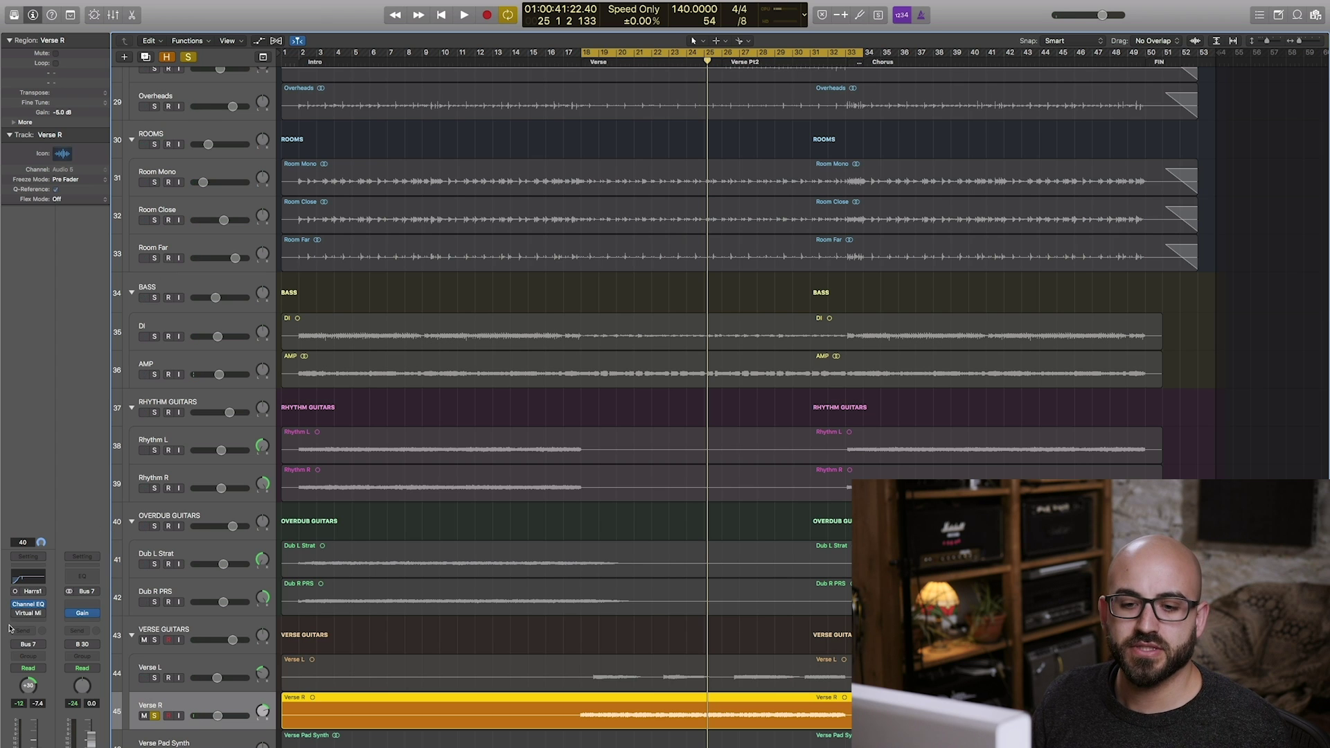
click(28, 616)
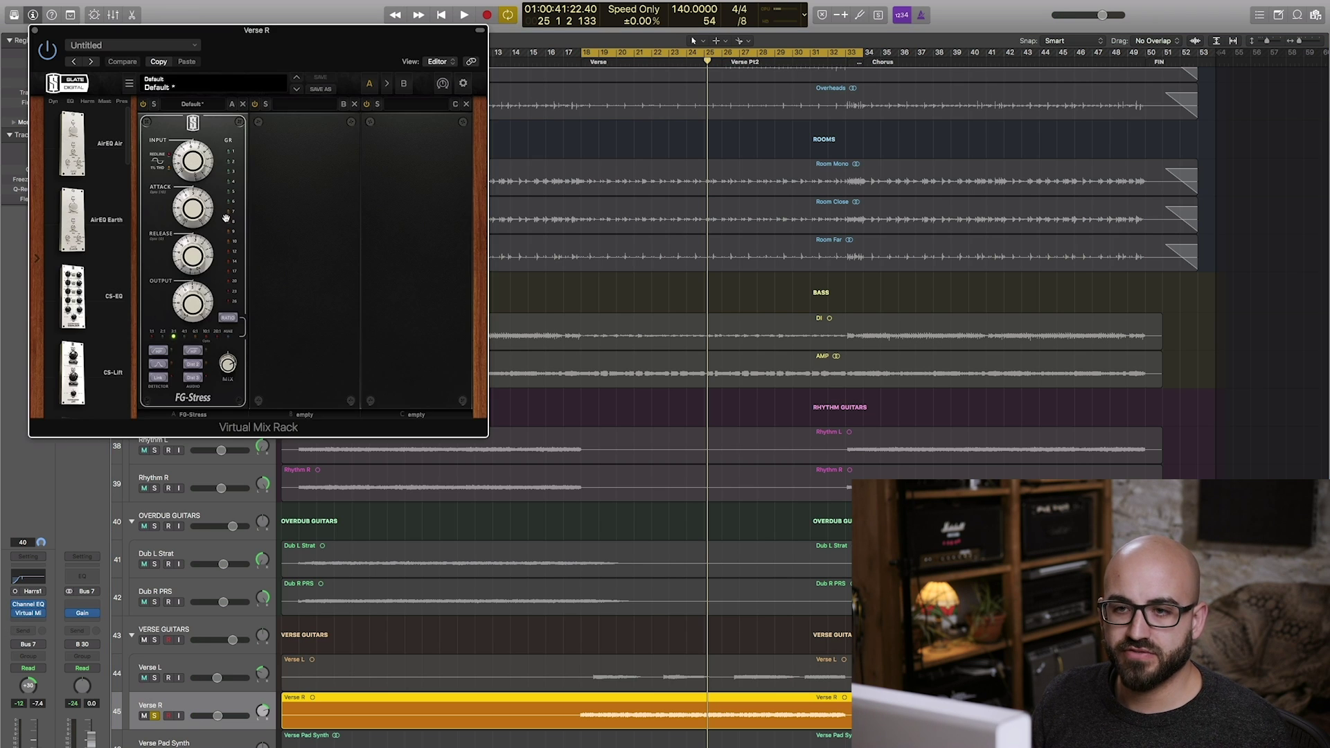
drag(249, 28, 457, 144)
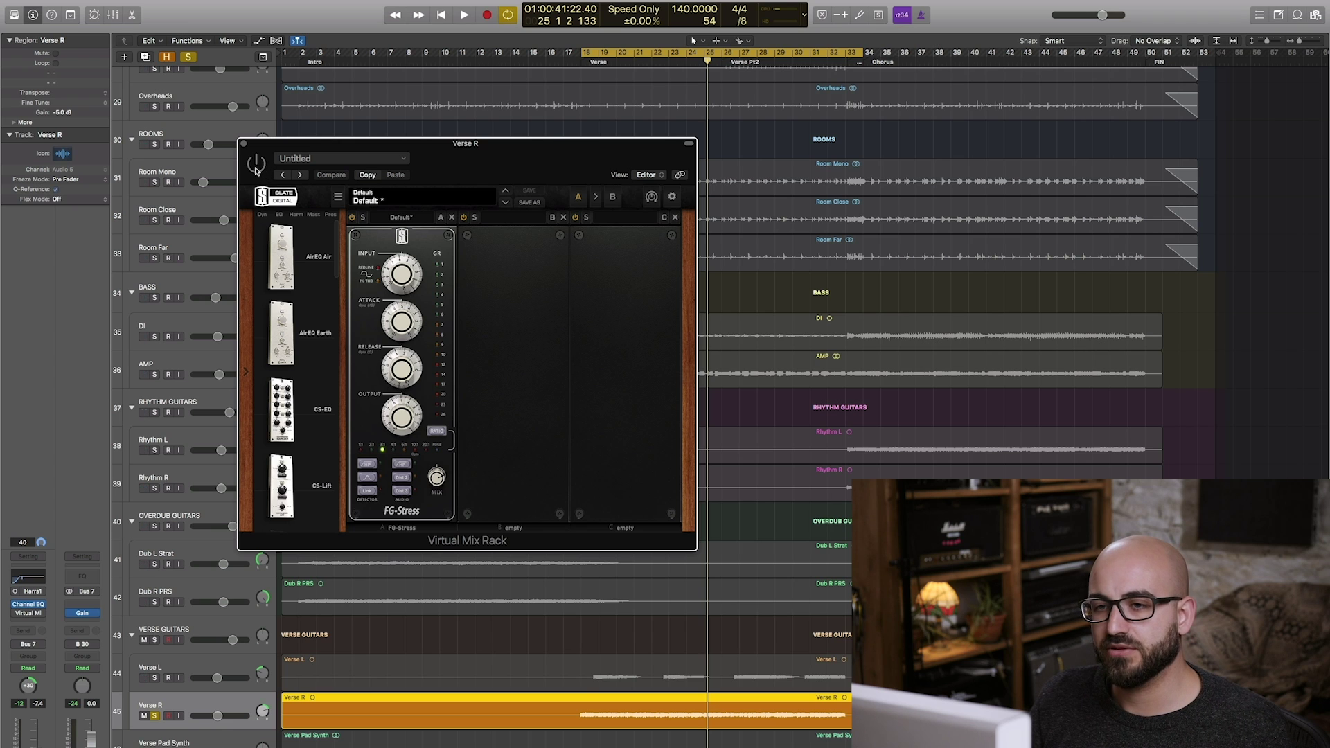
key(space)
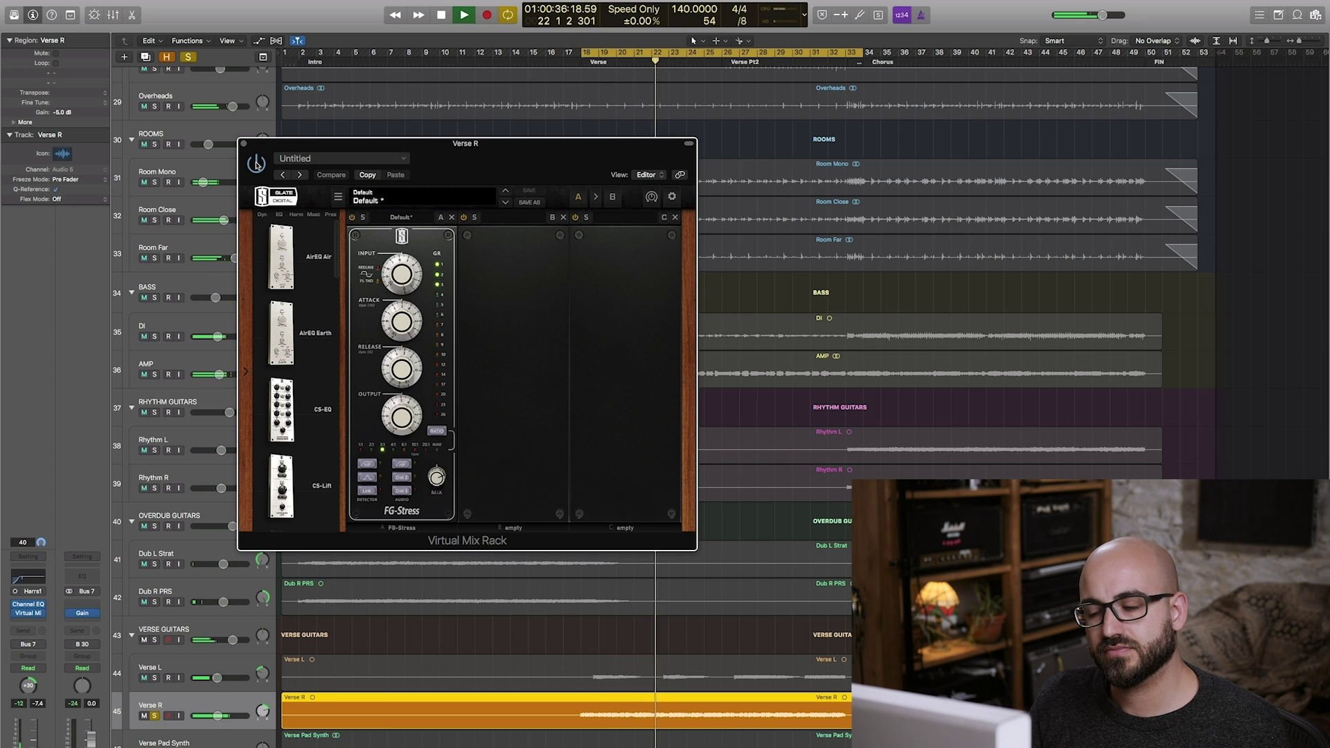
key(space)
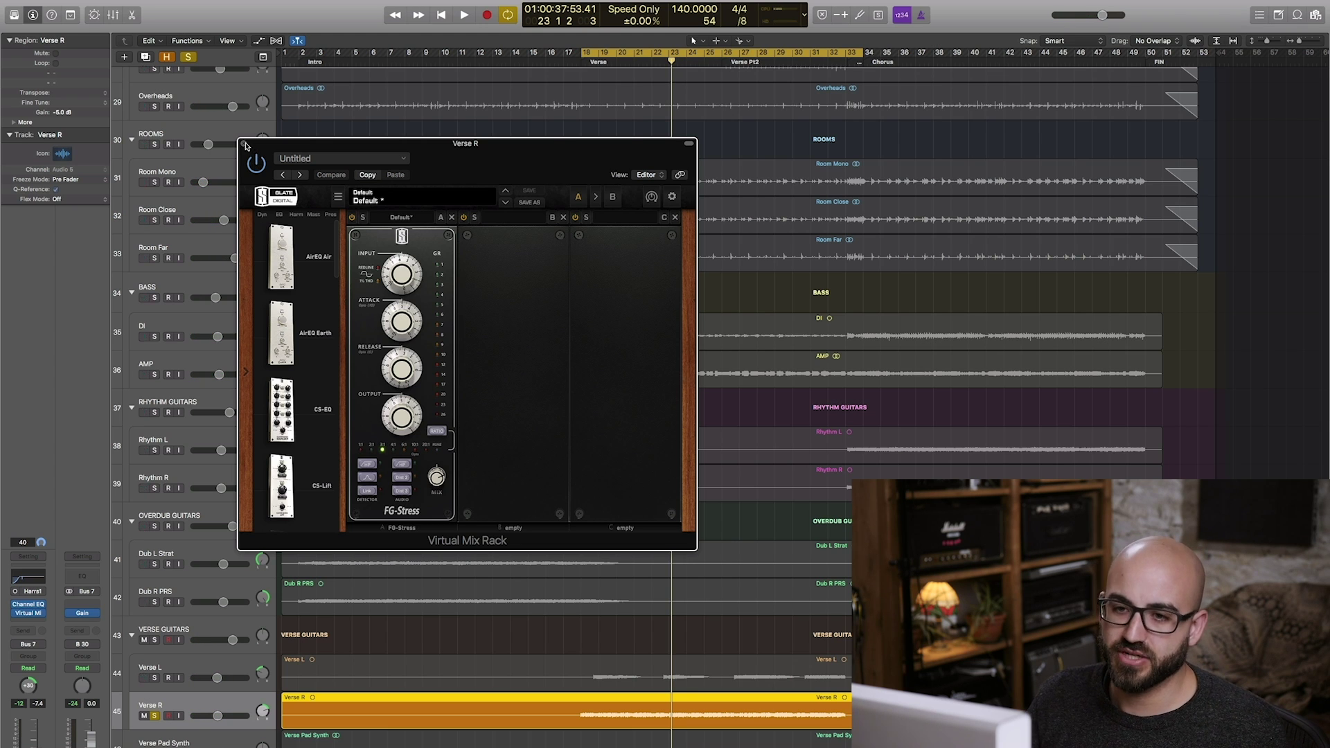
Step: Close the mix rack, solo Verse L instead of Verse R, and review its Channel EQ
click(244, 144)
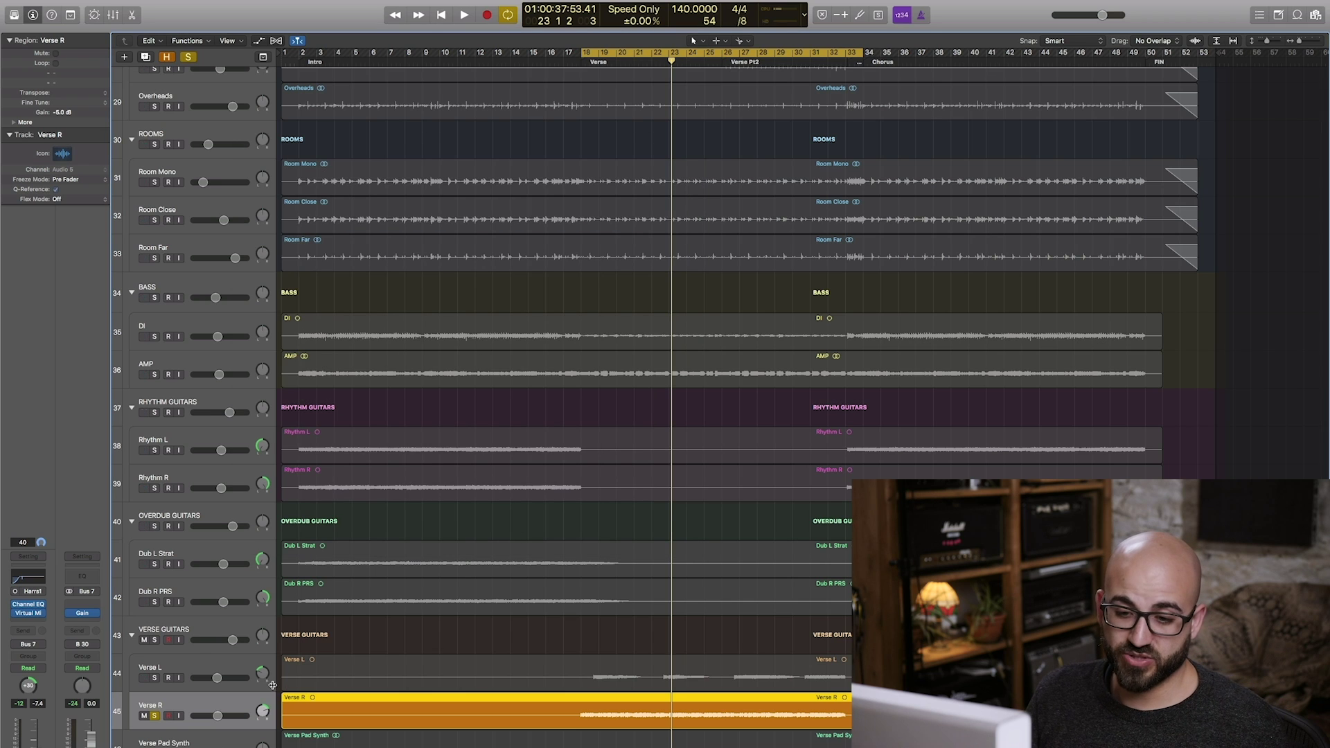
click(200, 661)
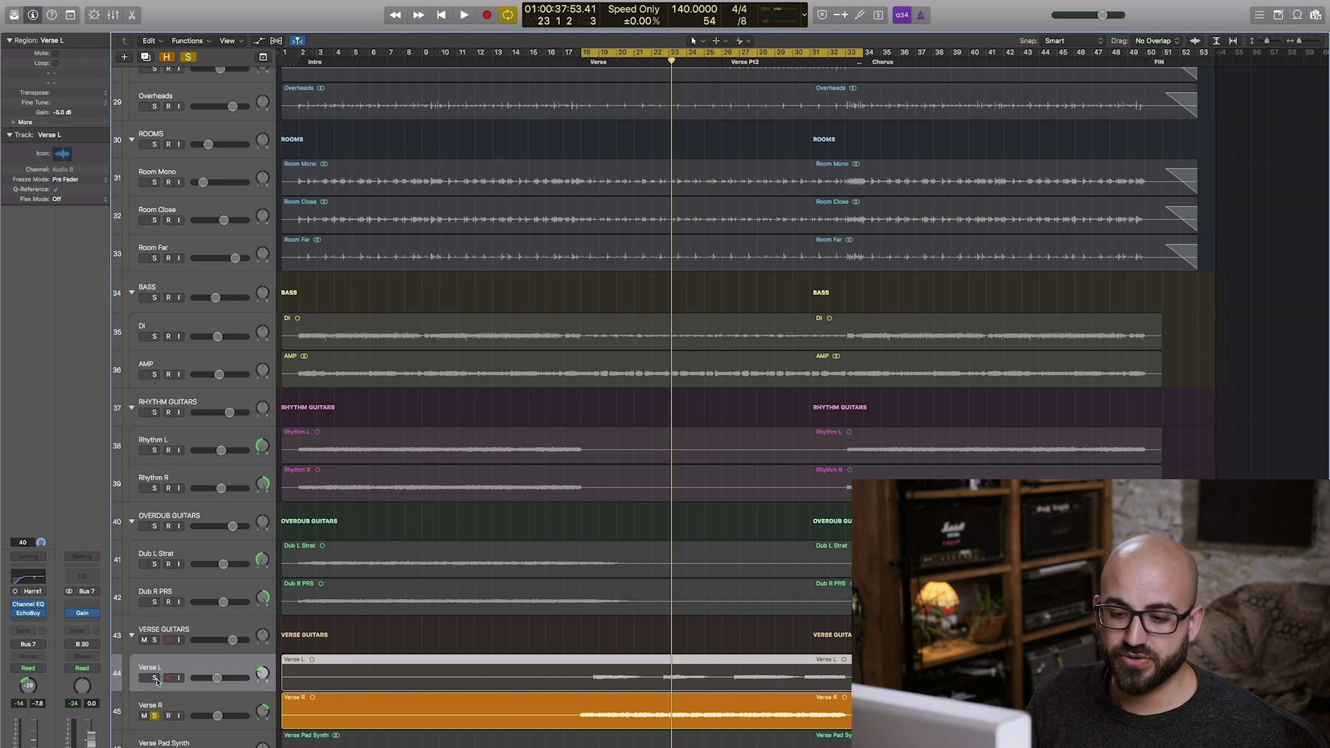
click(167, 664)
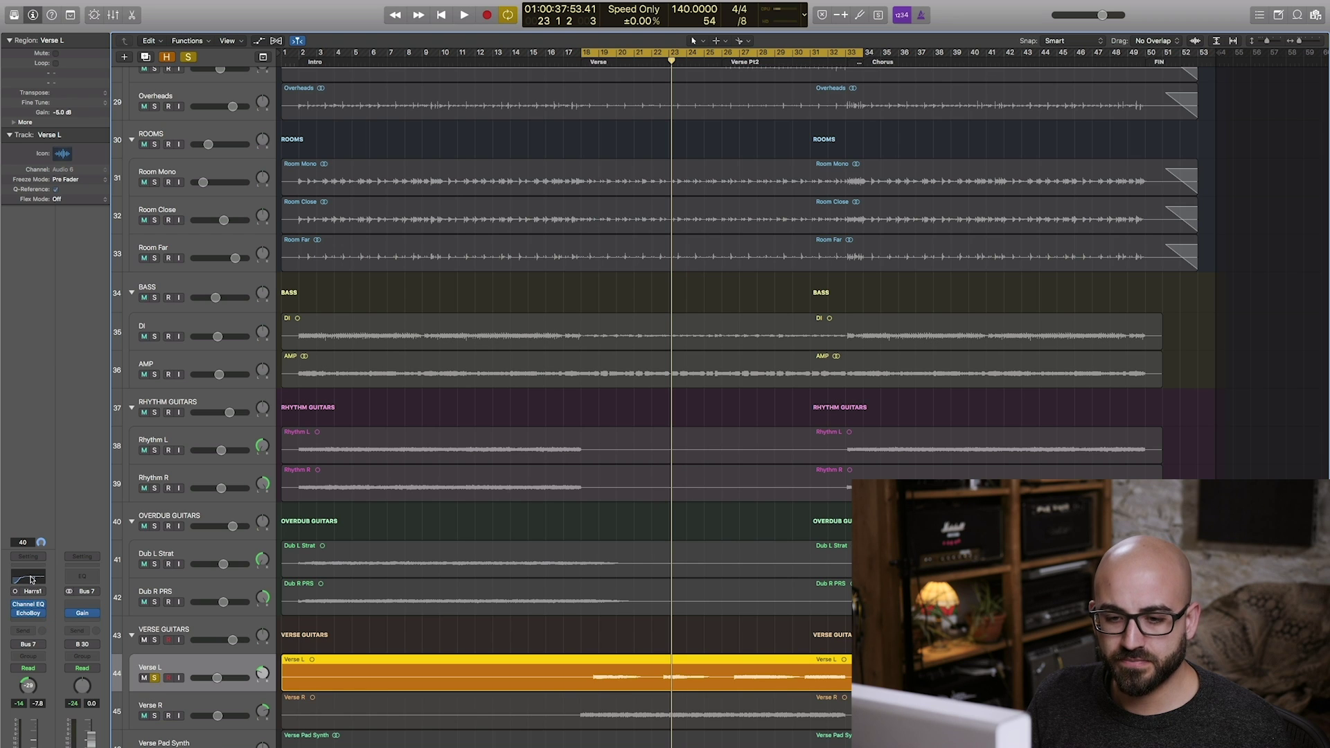
click(32, 579)
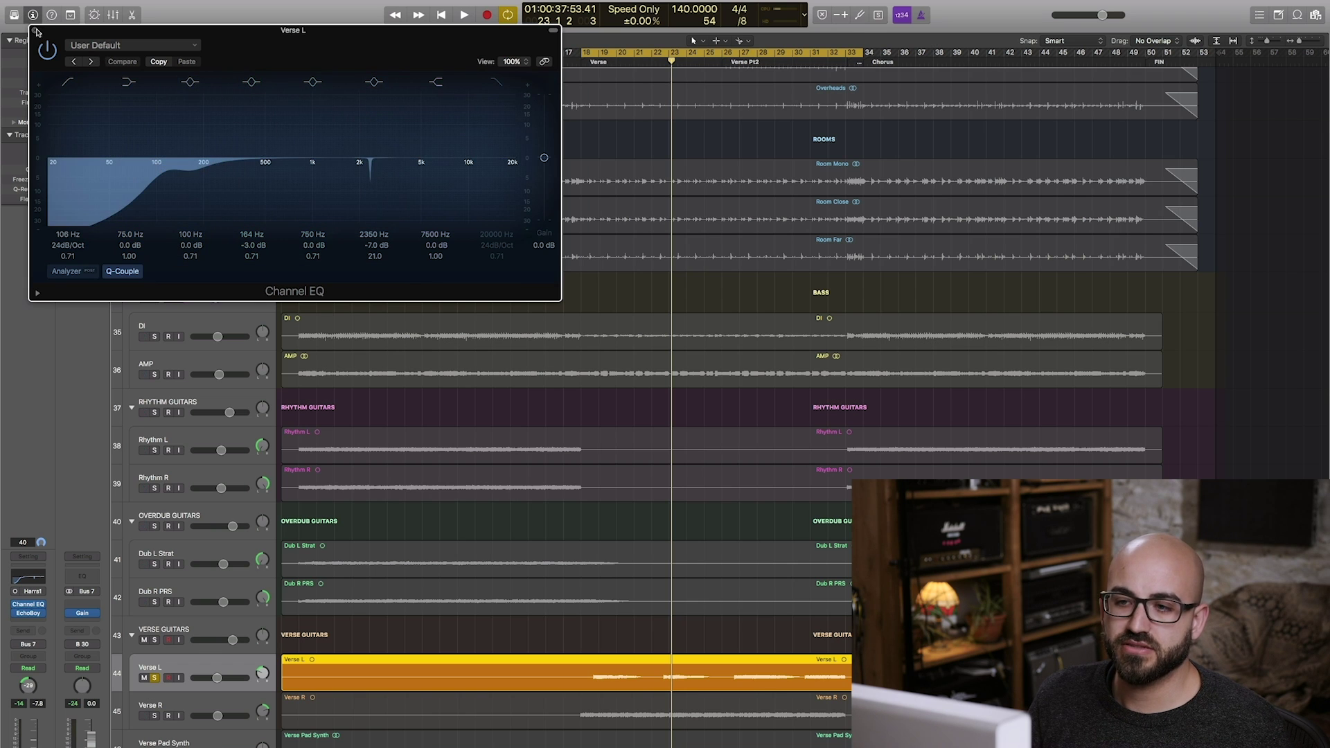
click(36, 30)
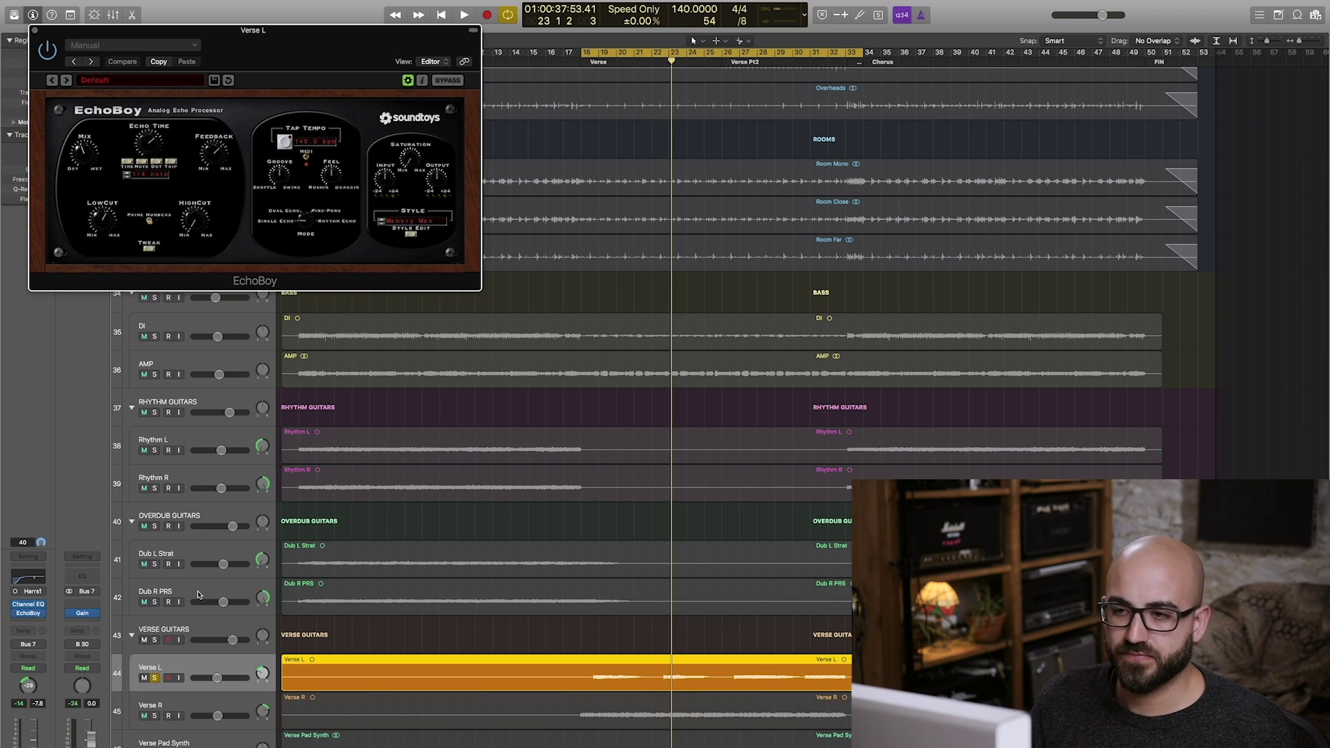
Step: Close the EchoBoy window and play the soloed Verse L, restarting playback from the cycle start
key(space)
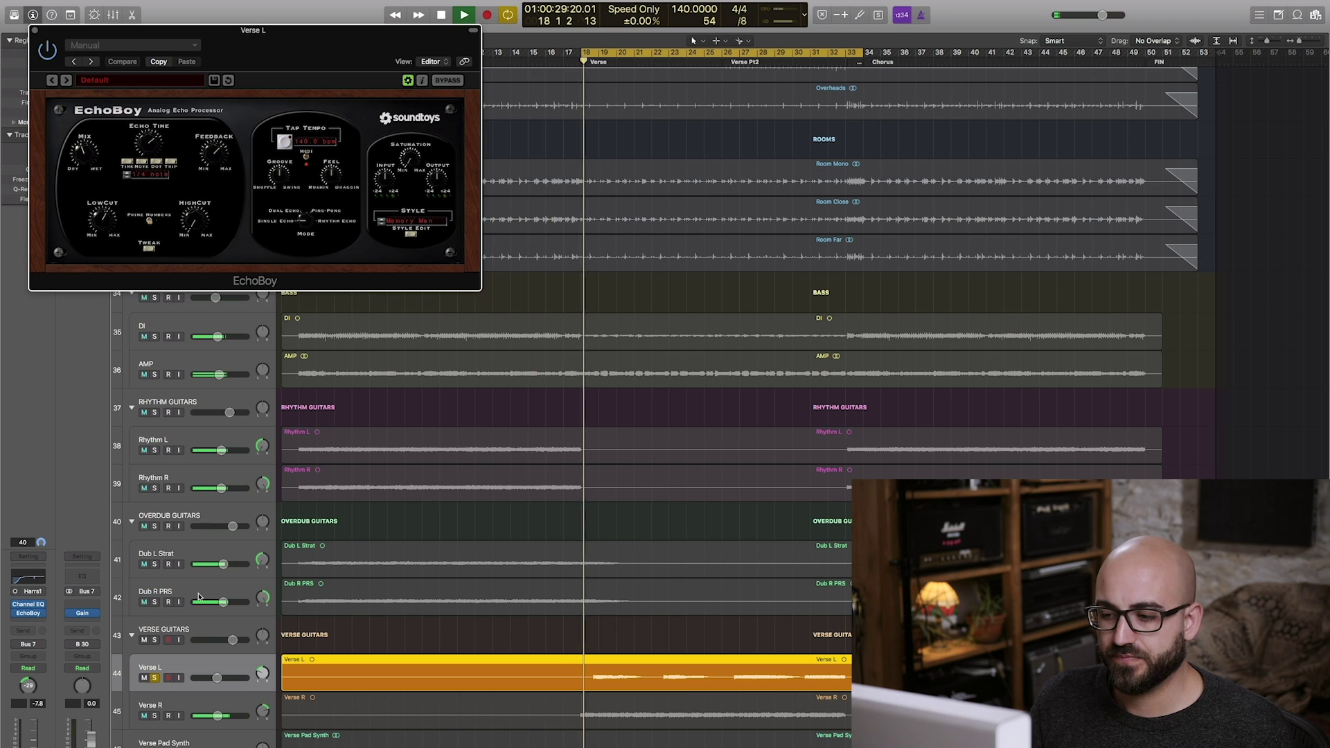
click(36, 31)
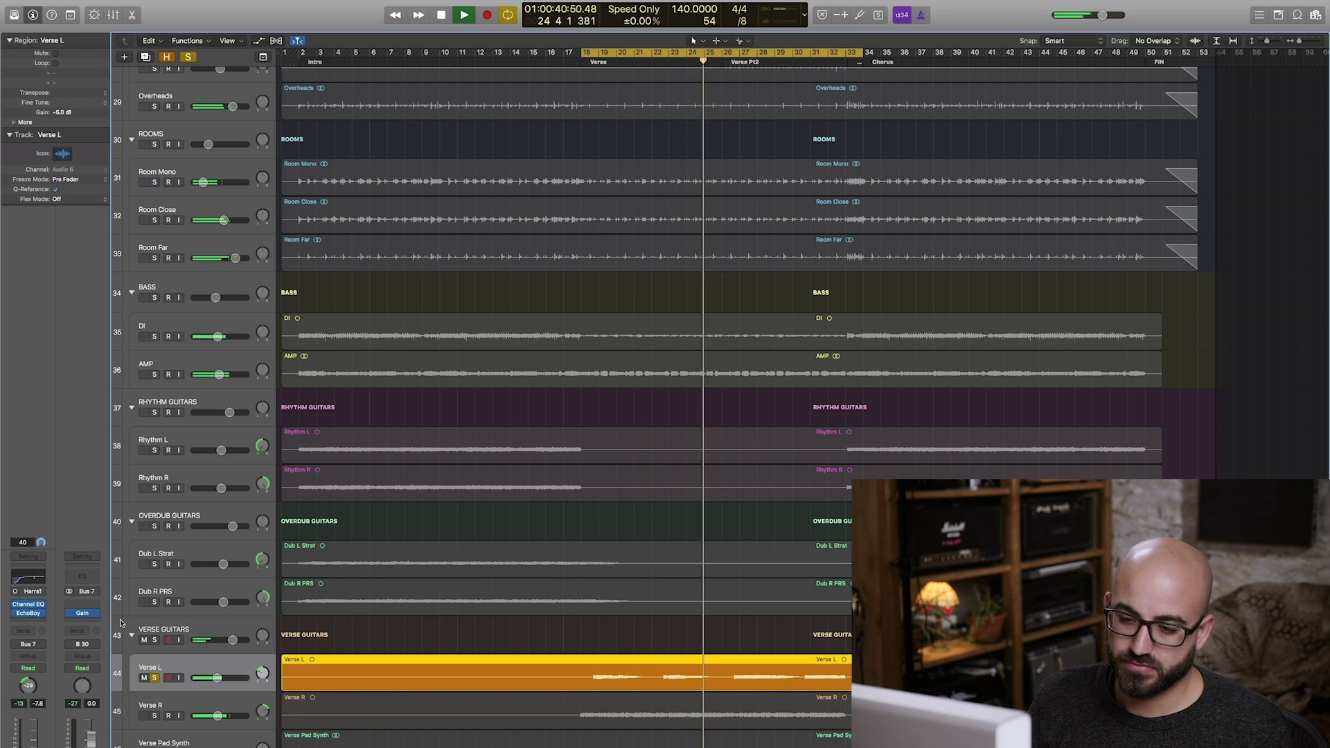
key(space)
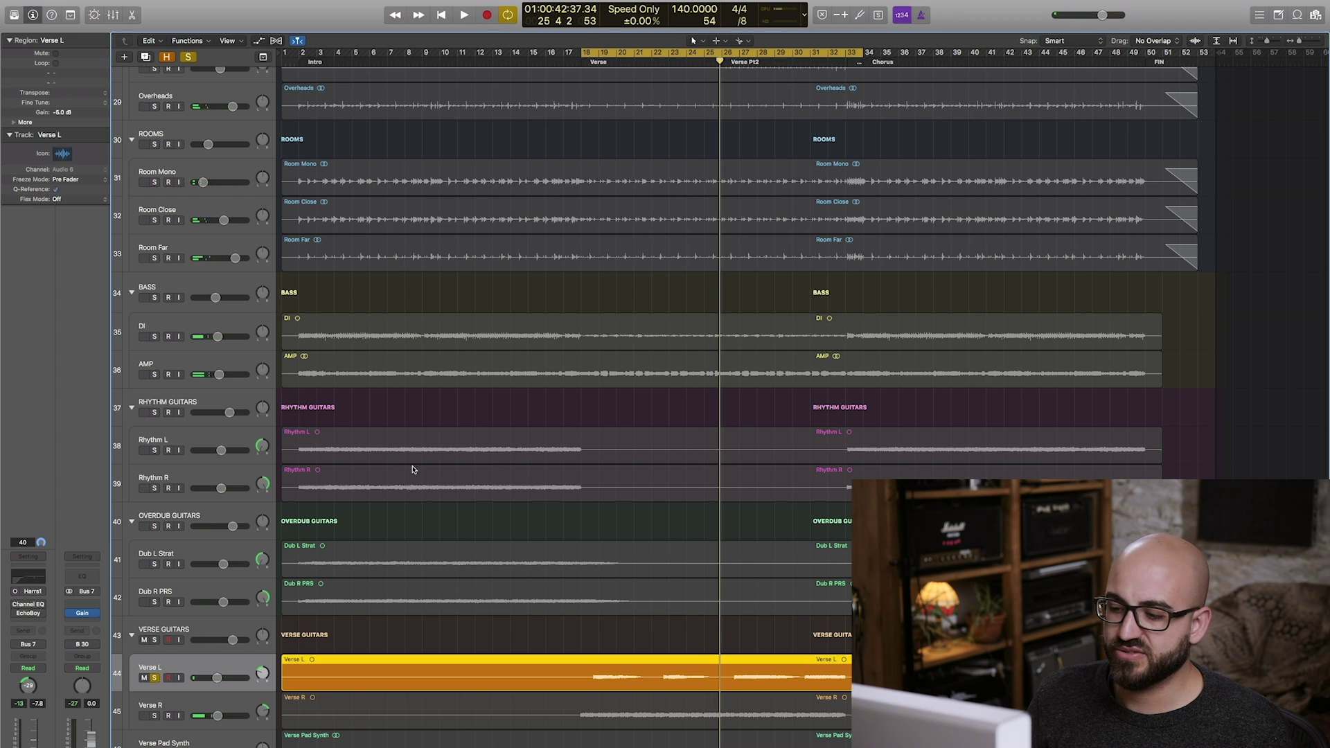
key(space)
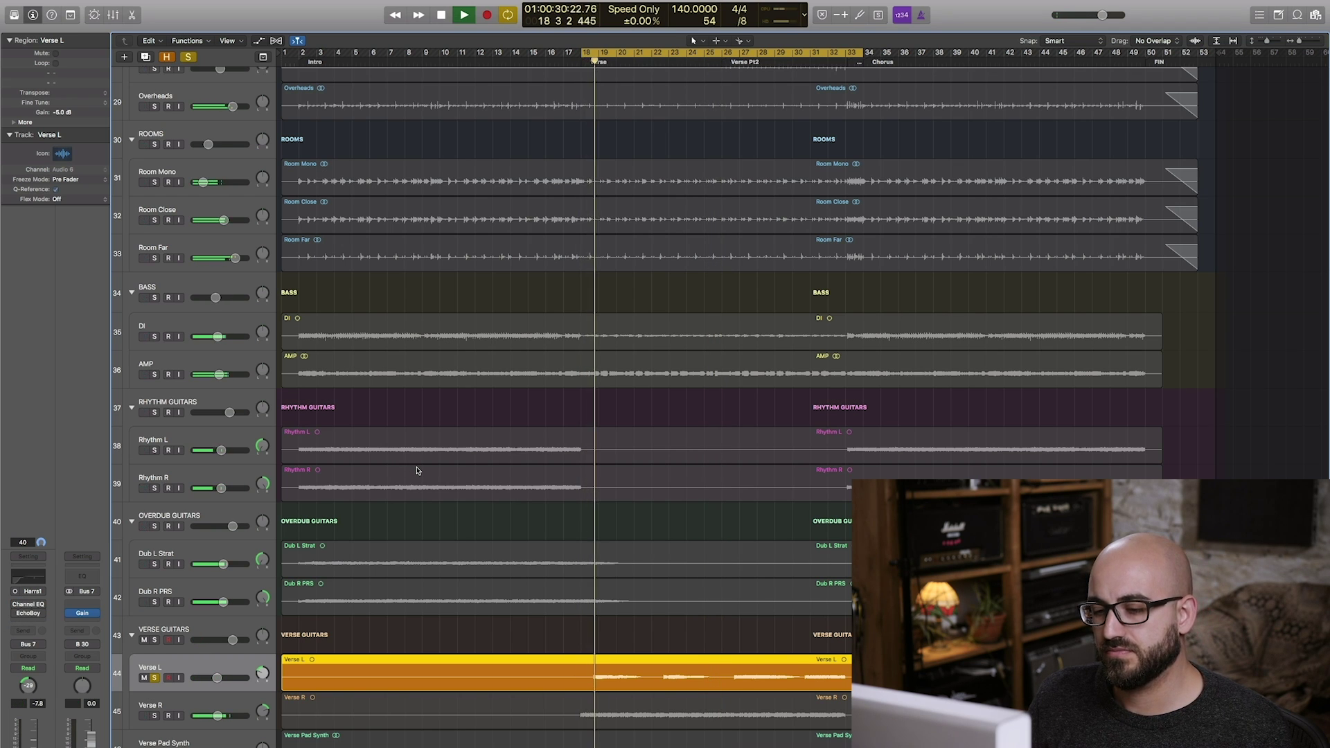